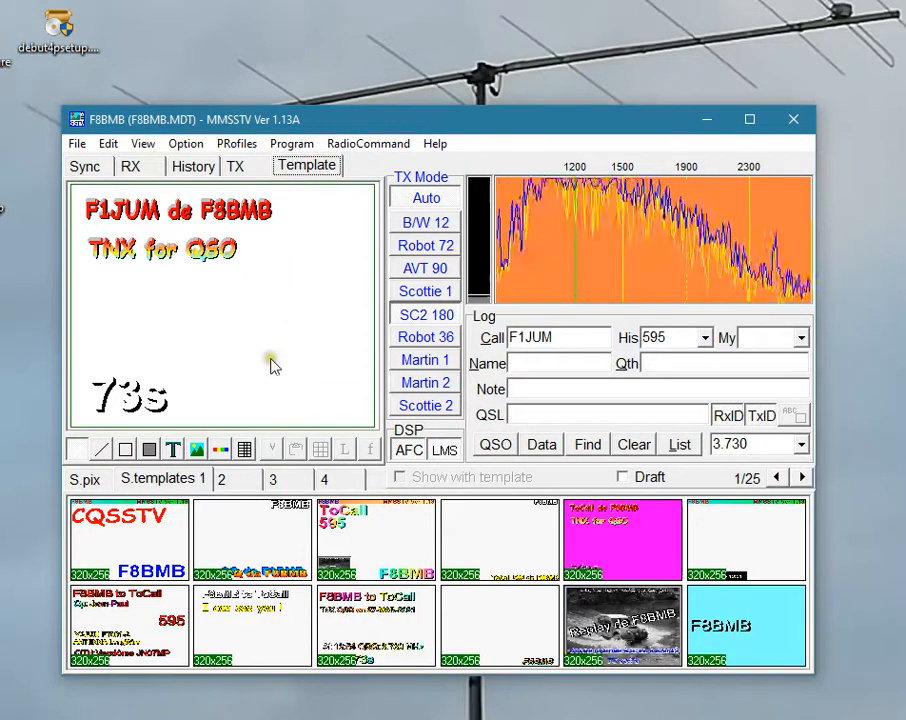
# Draw a picture area in the template below the "TNX for QSO" text and set its source to Loaded image.
pyautogui.click(237, 166)
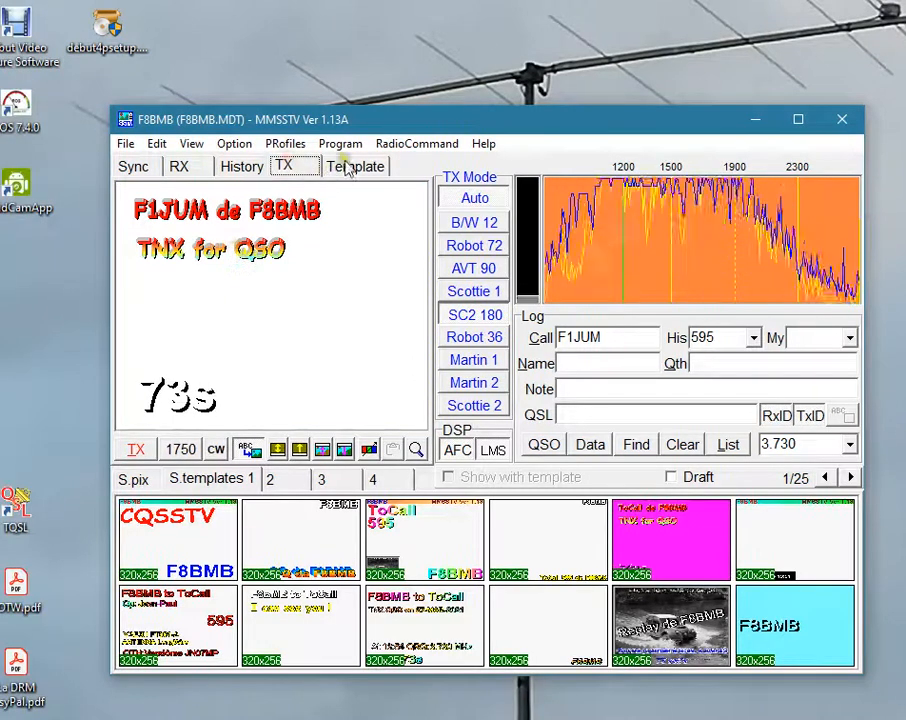
pyautogui.click(300, 166)
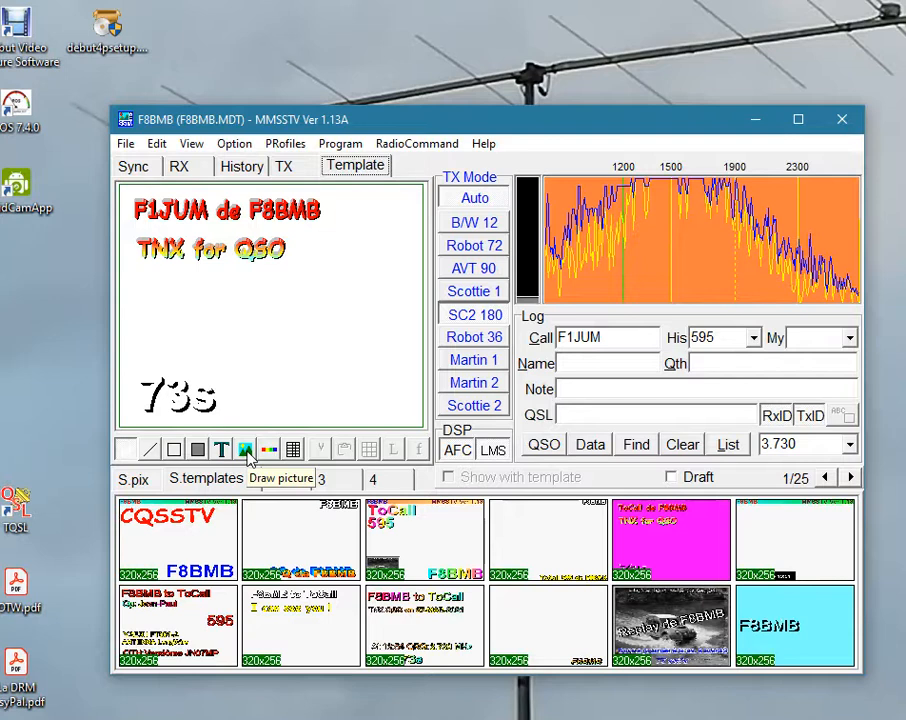
pyautogui.click(246, 450)
pyautogui.moveTo(228, 277); pyautogui.dragTo(390, 395)
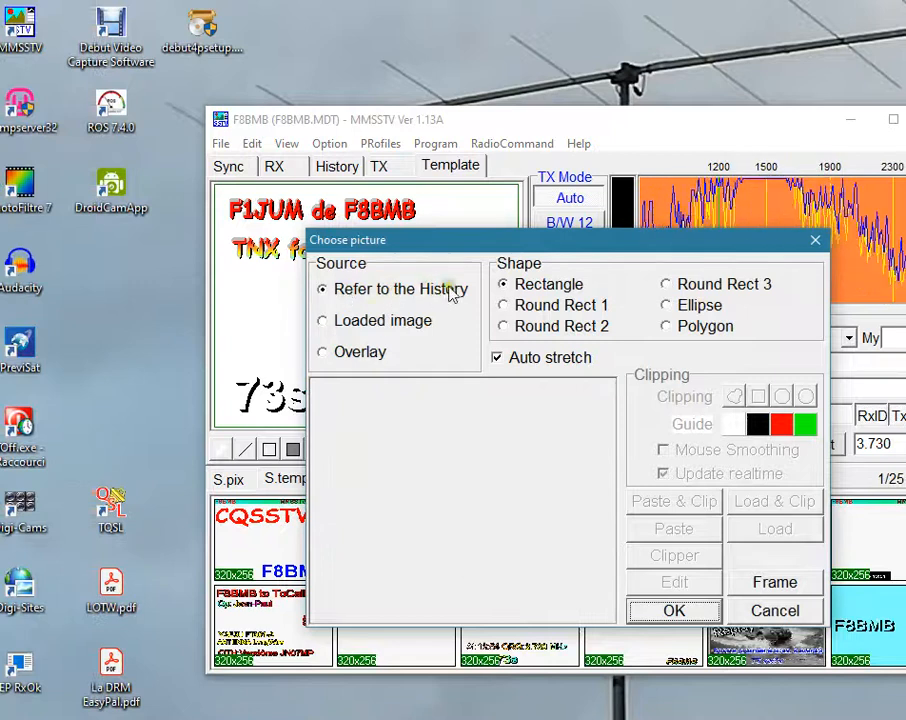
pyautogui.click(329, 319)
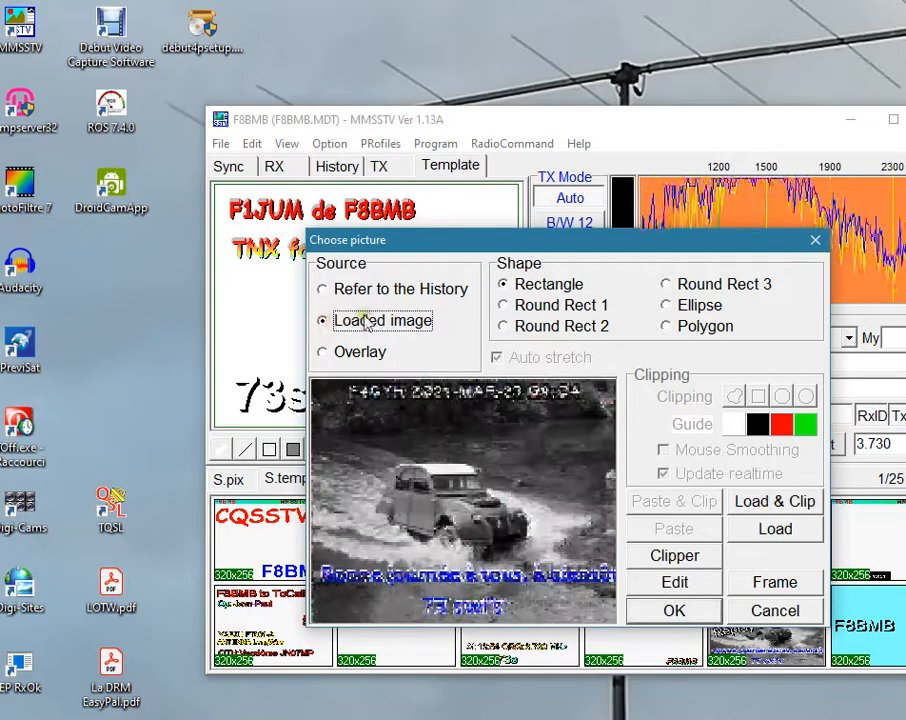
pyautogui.click(325, 356)
pyautogui.click(324, 325)
pyautogui.click(328, 354)
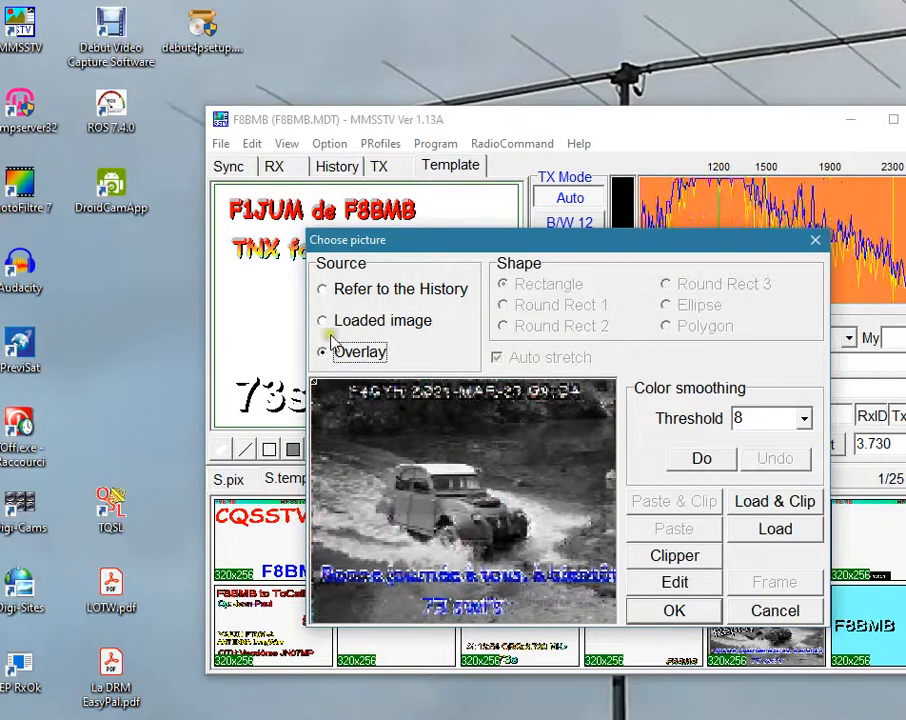
pyautogui.click(327, 324)
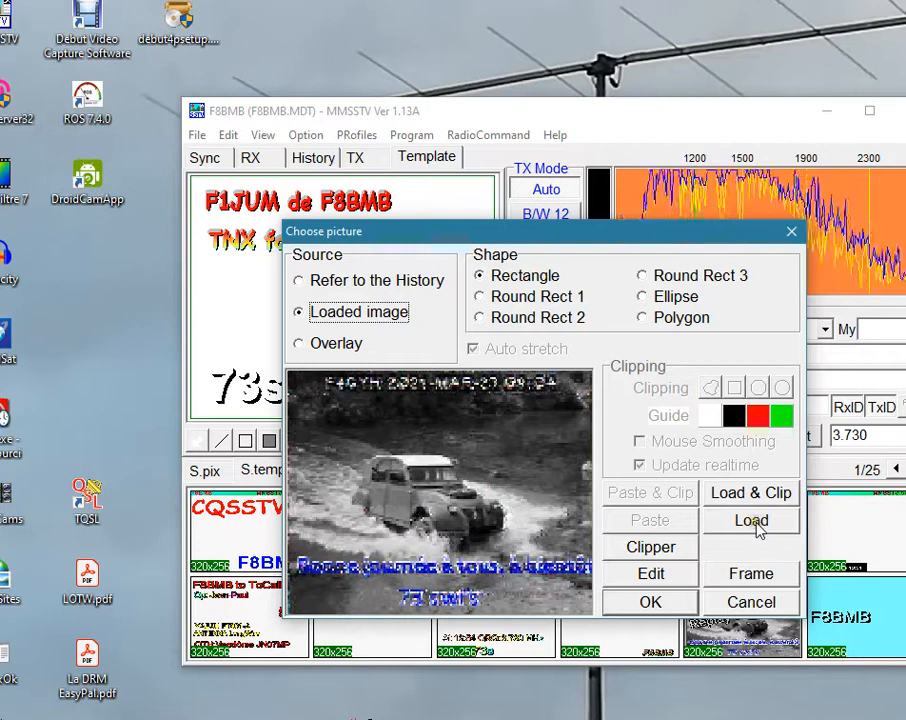
# Load the file WIN_20210225_18_25_30_Pro.jpg from the Pellicule folder as the picture.
pyautogui.click(756, 522)
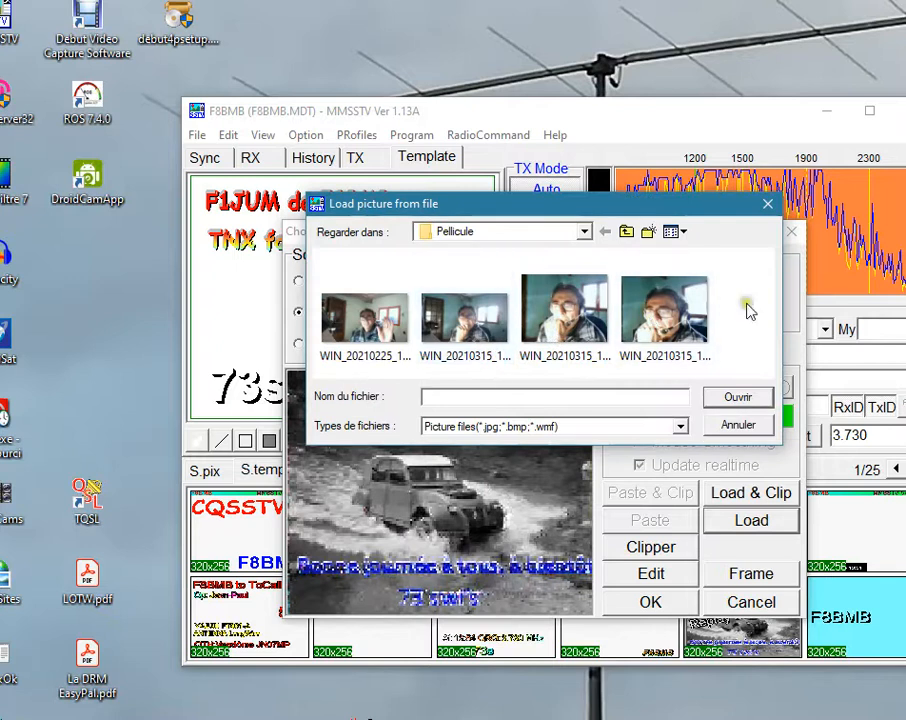
pyautogui.click(372, 330)
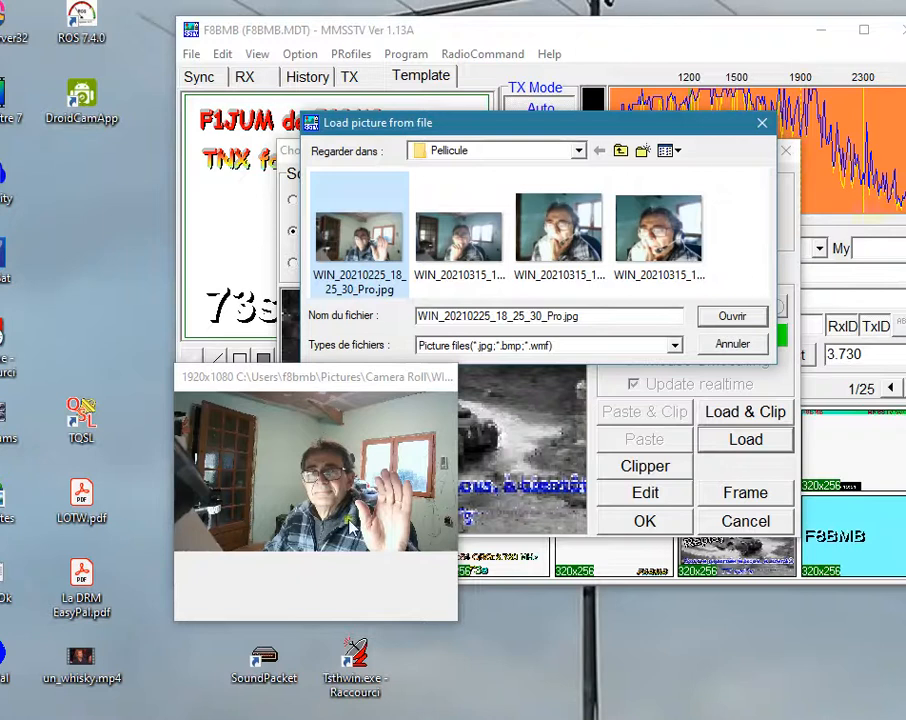
pyautogui.click(735, 317)
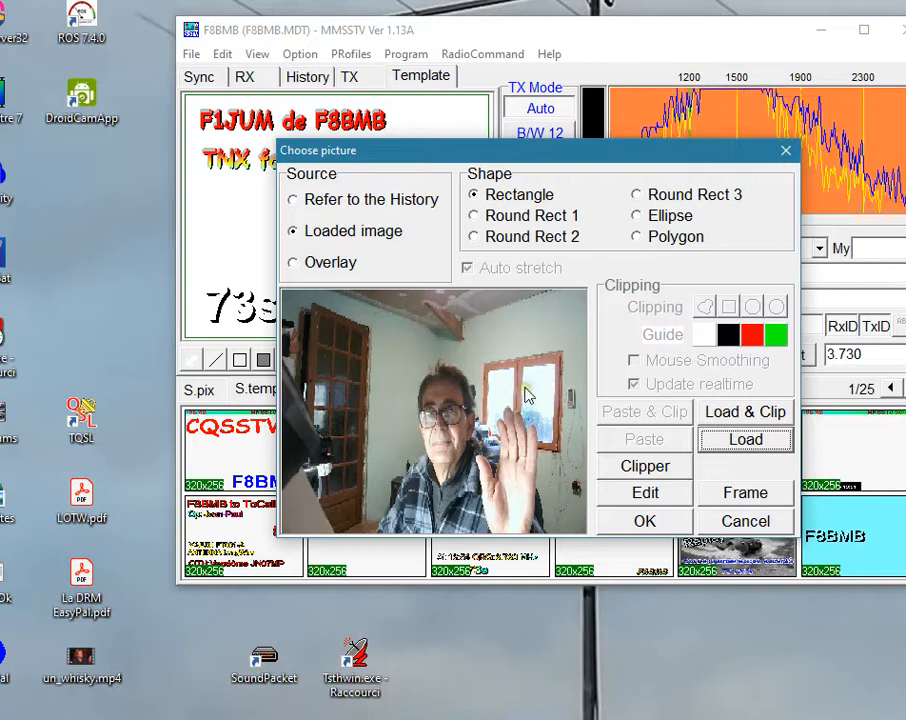
# Open the loaded picture in the external editor, close it without changes, and accept the picture into the template.
pyautogui.click(663, 493)
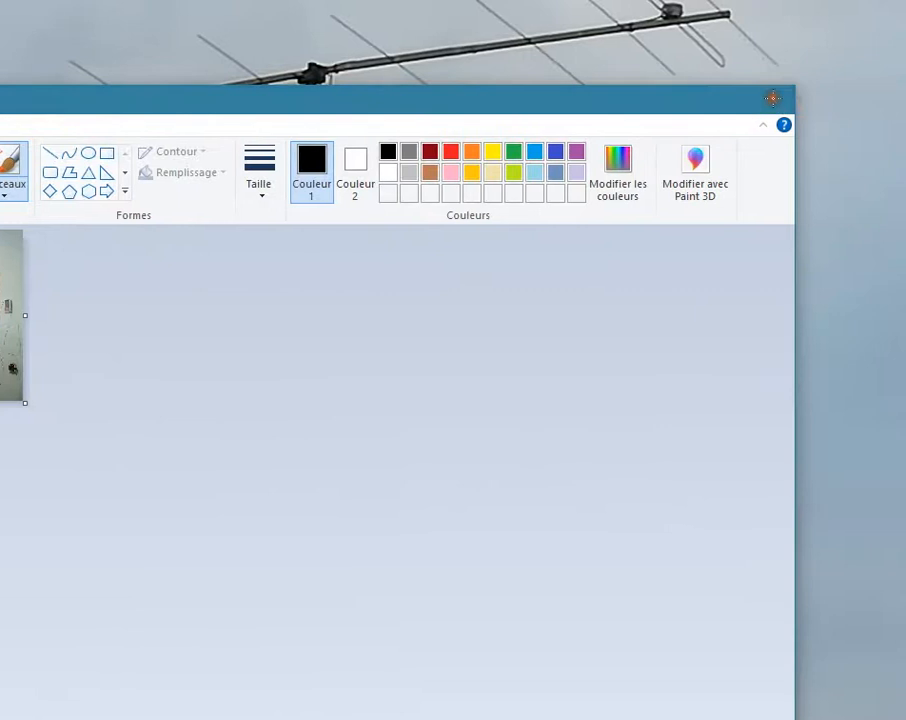
pyautogui.click(805, 100)
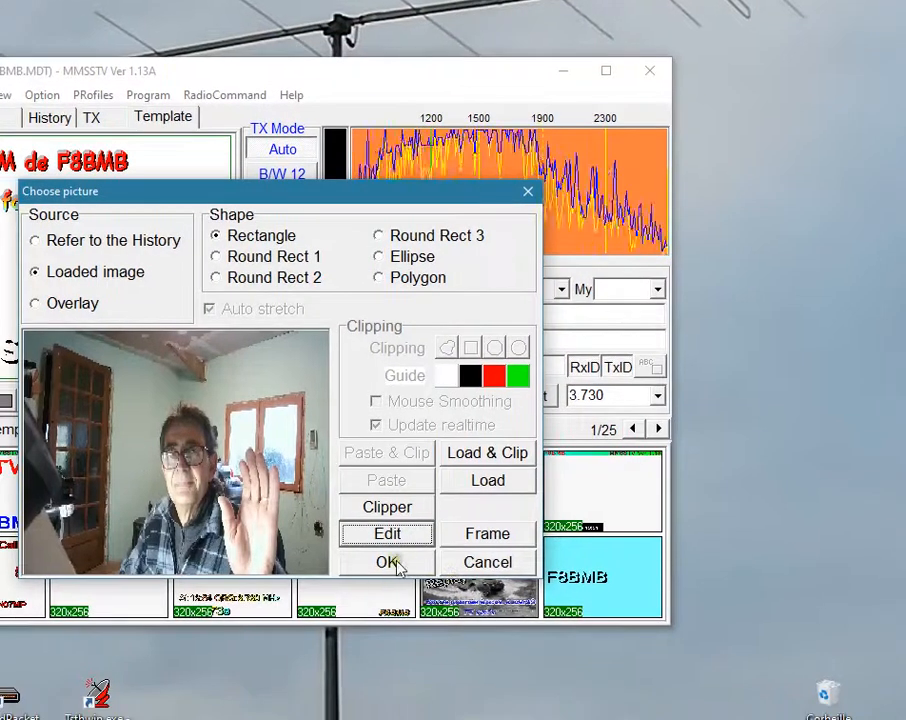
pyautogui.click(389, 563)
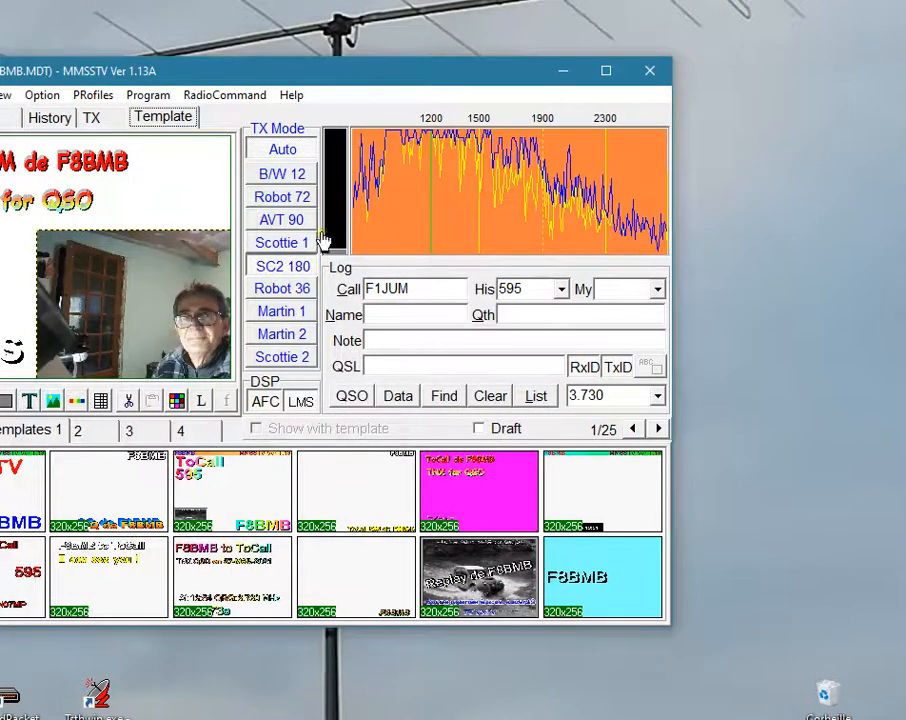
# Shrink and move the photo so it fits below the "TNX for QSO" line and beside the "73s" text.
pyautogui.moveTo(151, 322); pyautogui.dragTo(67, 247)
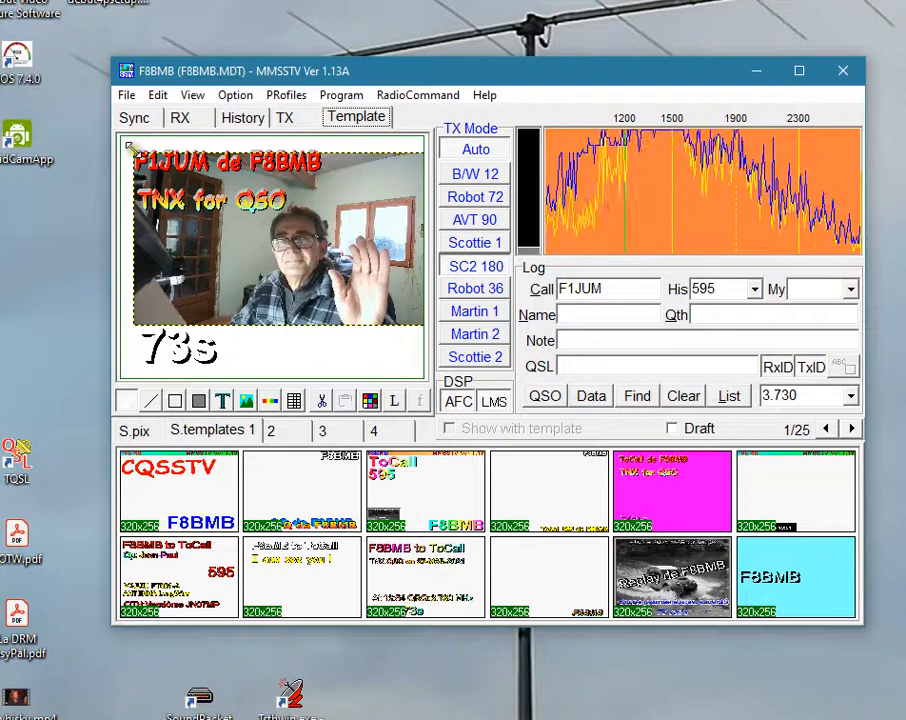
pyautogui.moveTo(134, 153); pyautogui.dragTo(235, 229)
pyautogui.moveTo(359, 288); pyautogui.dragTo(325, 290)
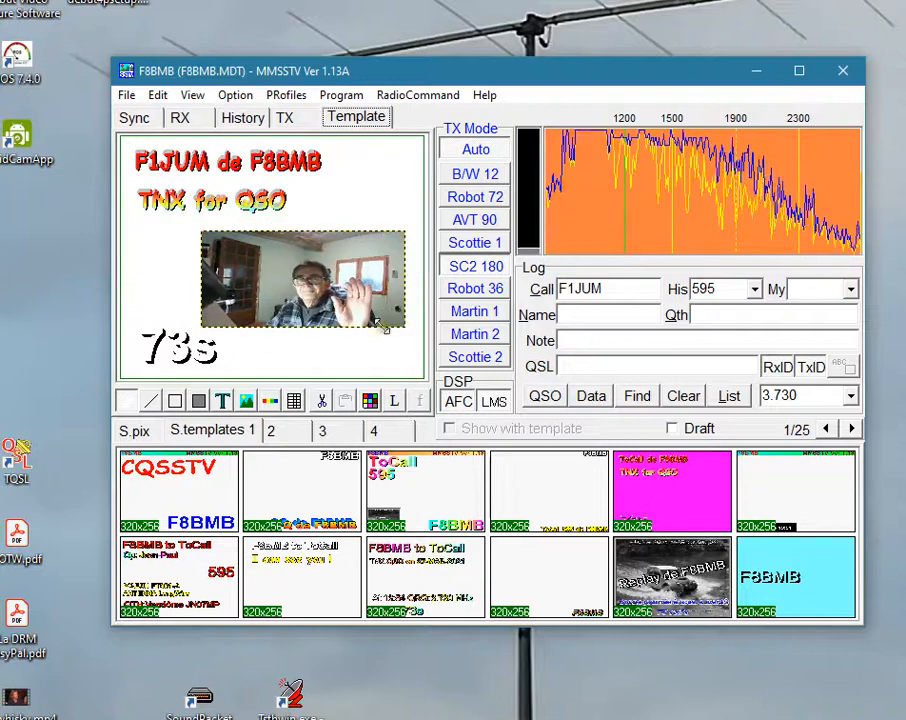
pyautogui.moveTo(409, 331); pyautogui.dragTo(389, 355)
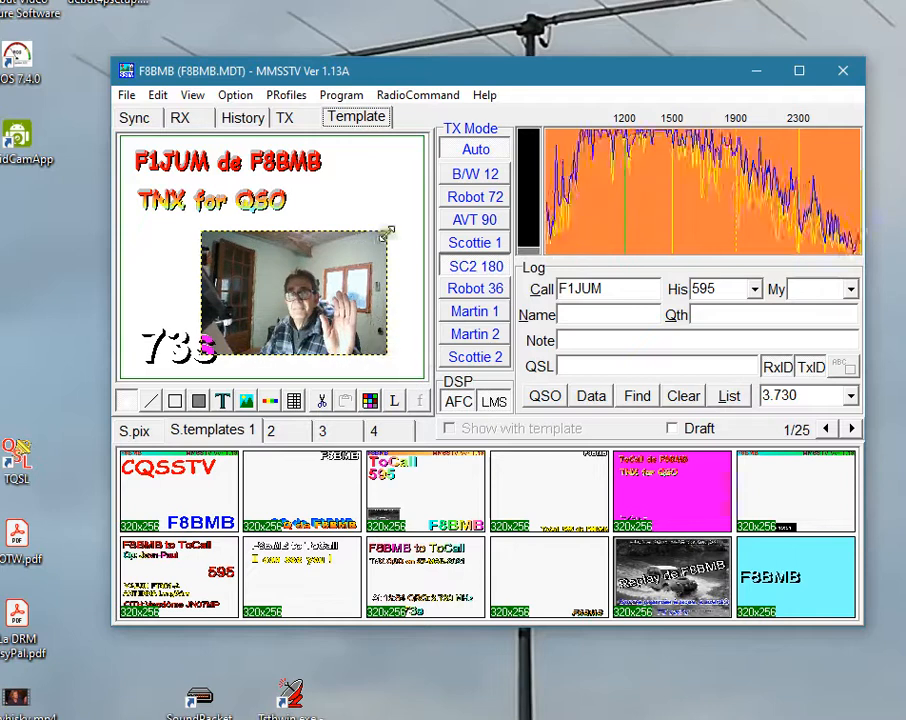
pyautogui.moveTo(366, 248); pyautogui.dragTo(366, 248)
pyautogui.moveTo(298, 296); pyautogui.dragTo(336, 277)
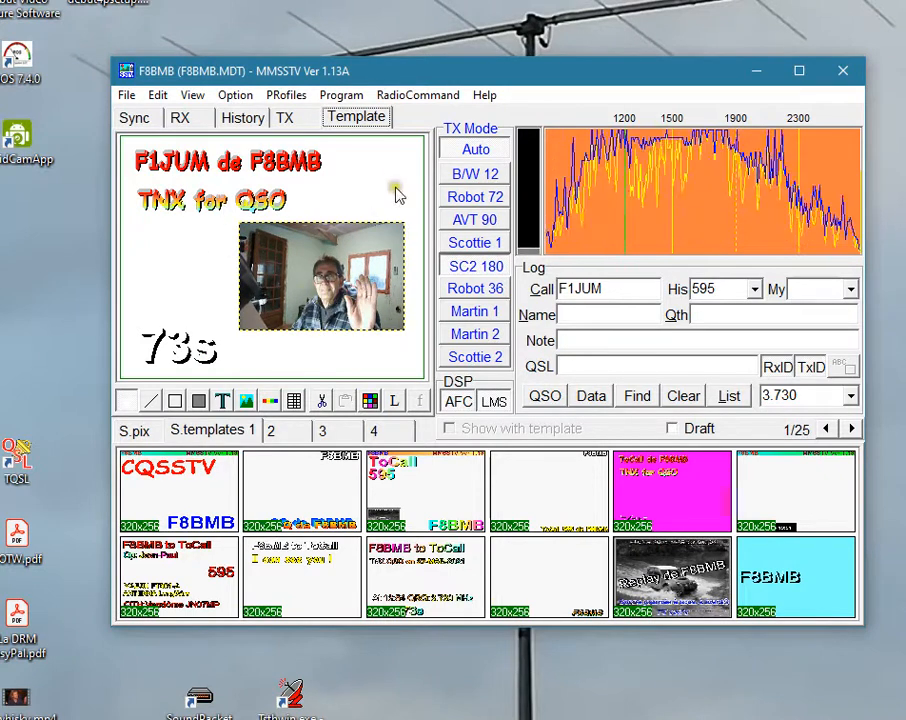
# Give the photo a solid frame line of width 2 with the Round Rect 1 shape, and check it in the transmit view.
pyautogui.doubleClick(340, 285)
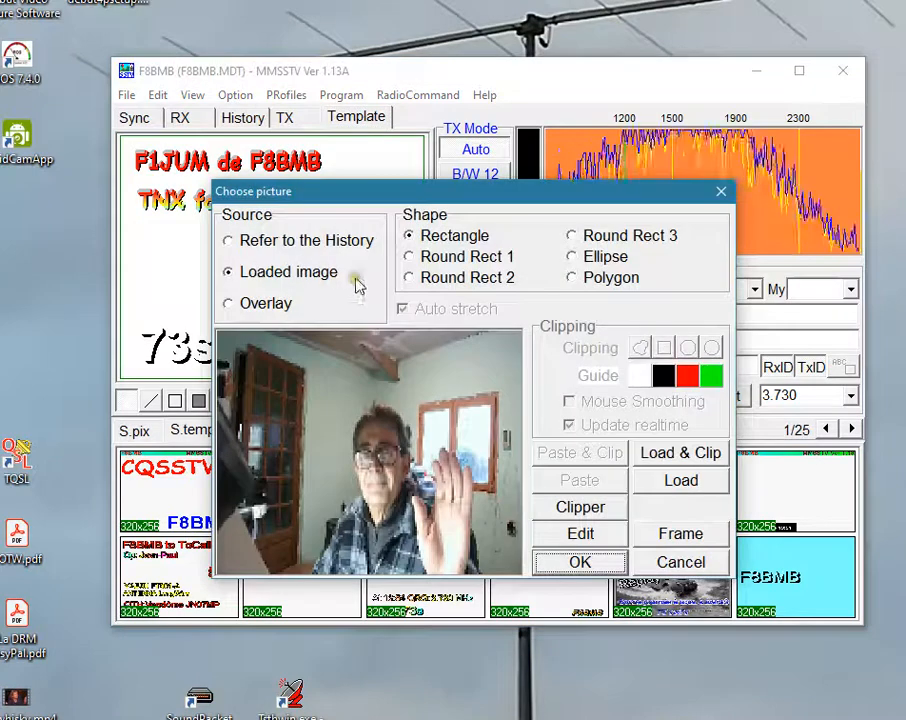
pyautogui.click(684, 533)
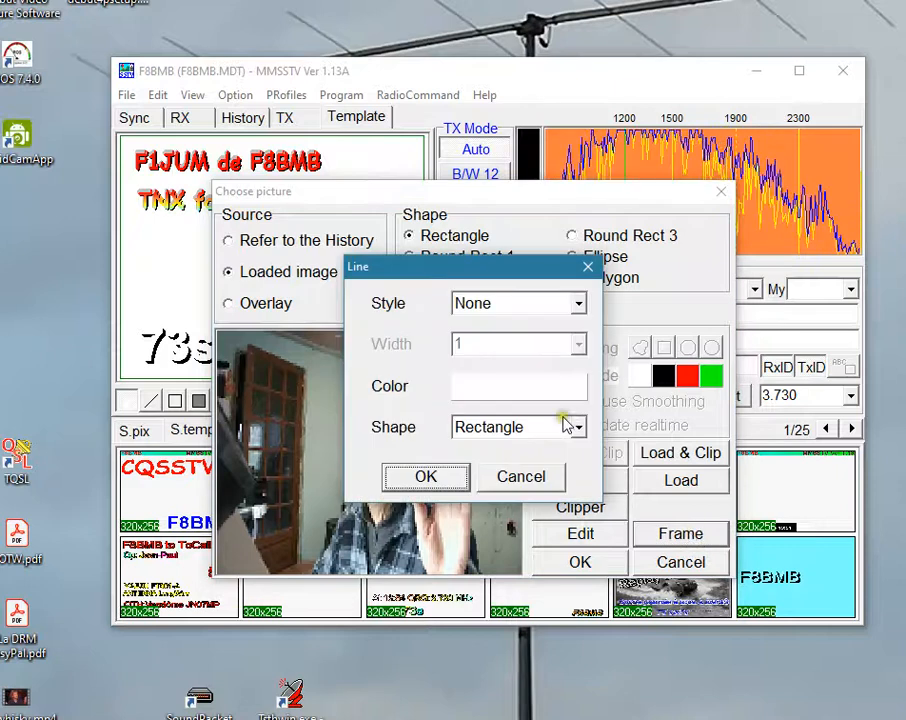
pyautogui.click(531, 305)
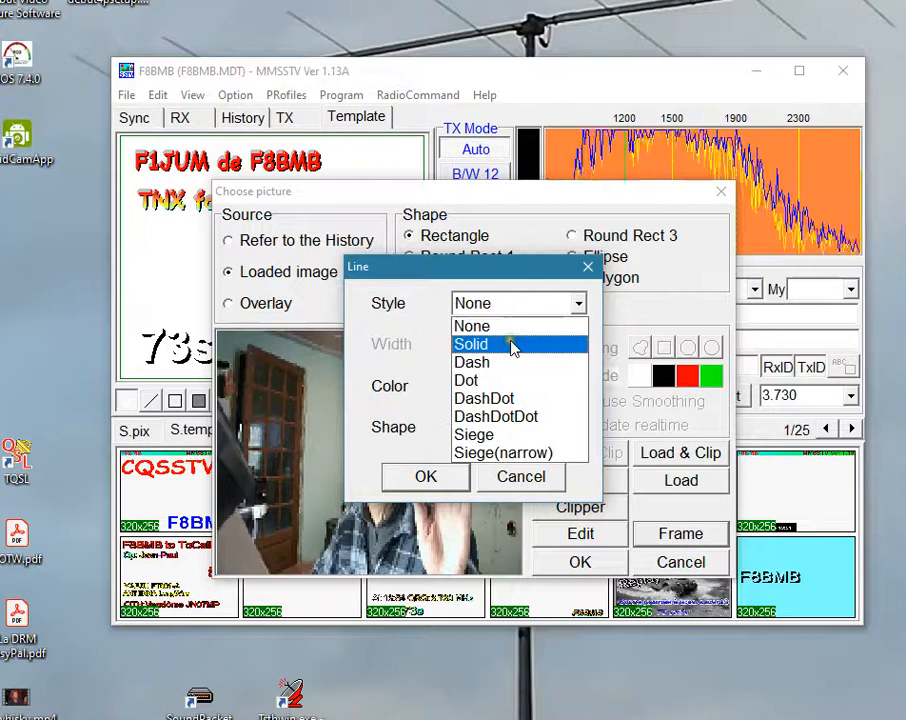
pyautogui.click(520, 345)
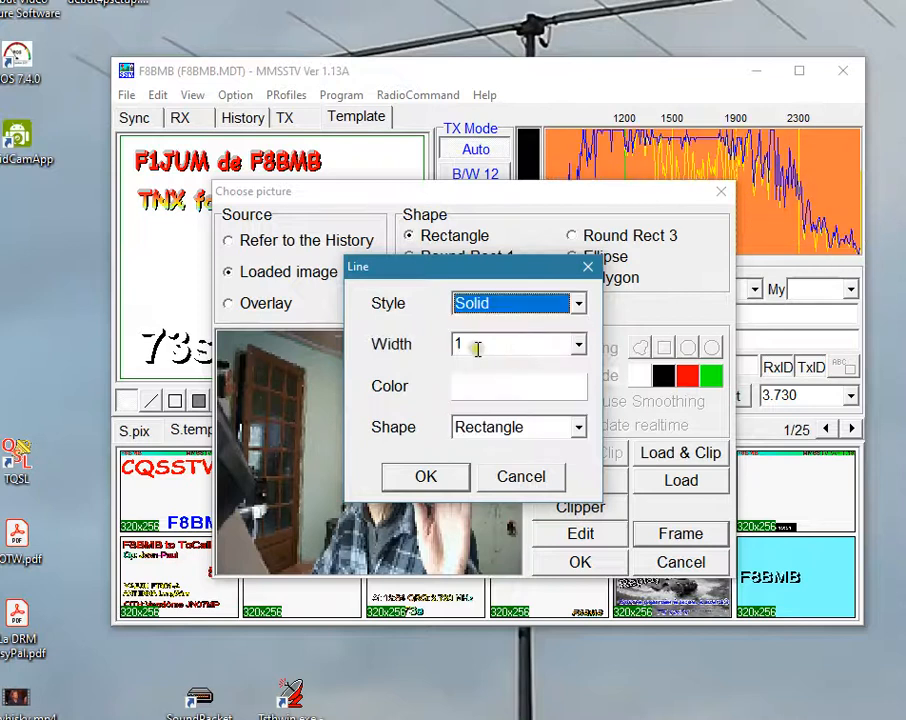
pyautogui.click(578, 344)
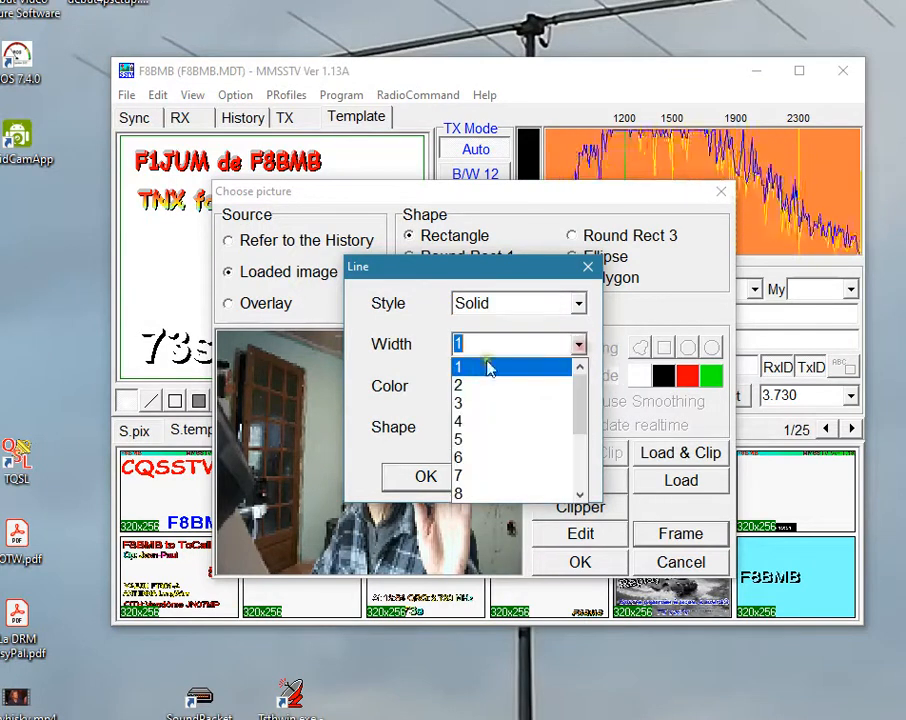
pyautogui.click(489, 386)
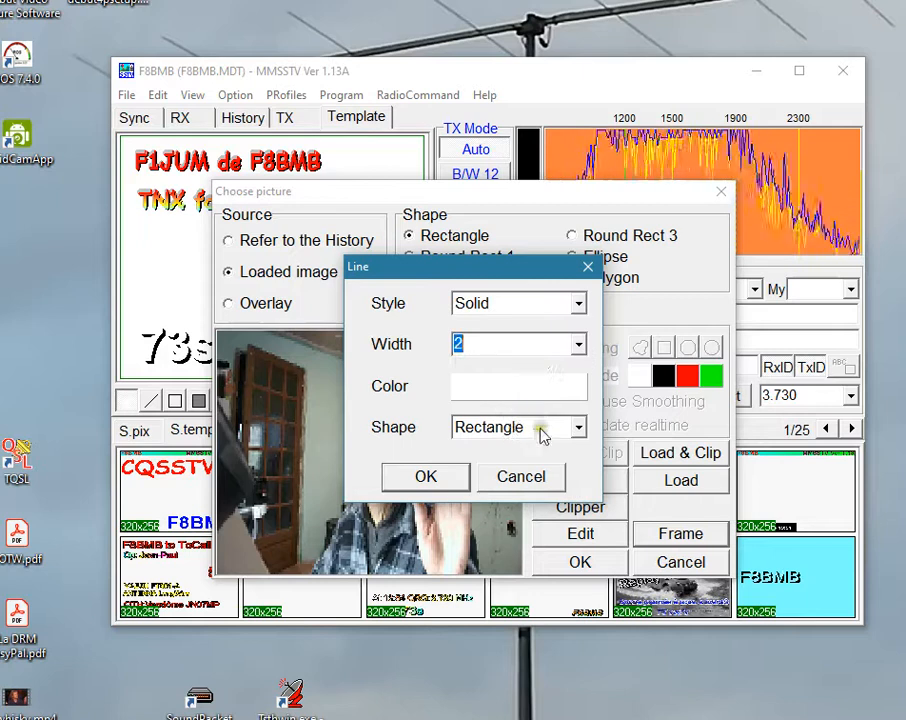
pyautogui.click(578, 428)
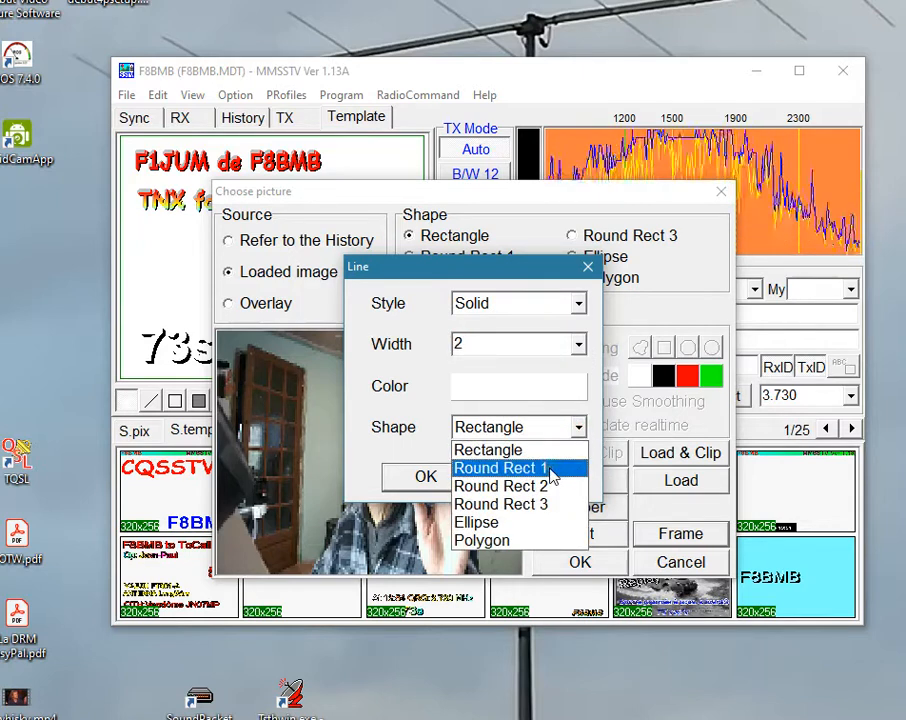
pyautogui.click(490, 468)
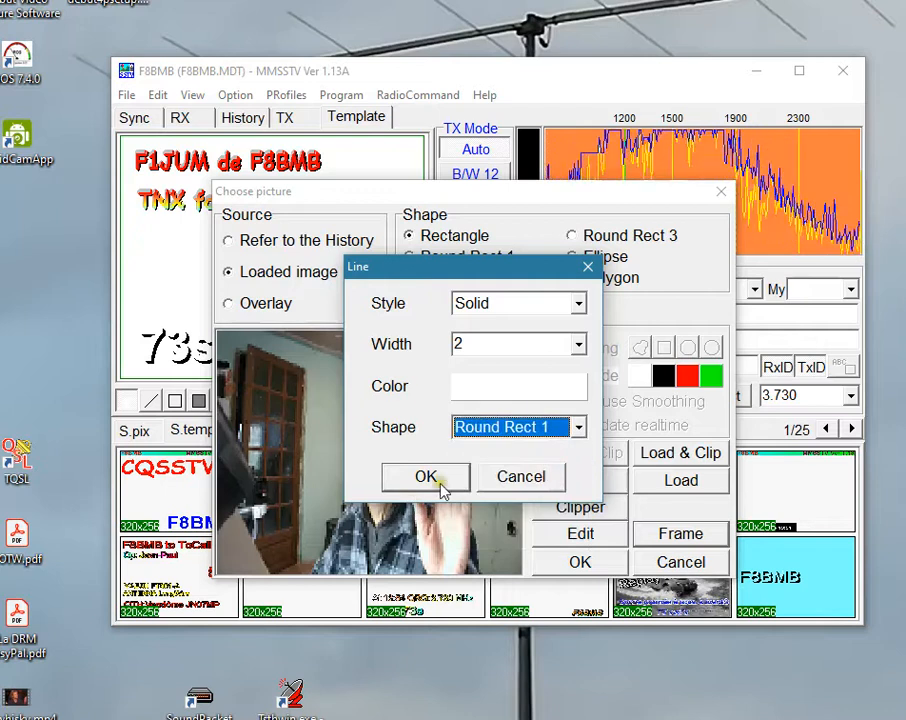
pyautogui.click(445, 482)
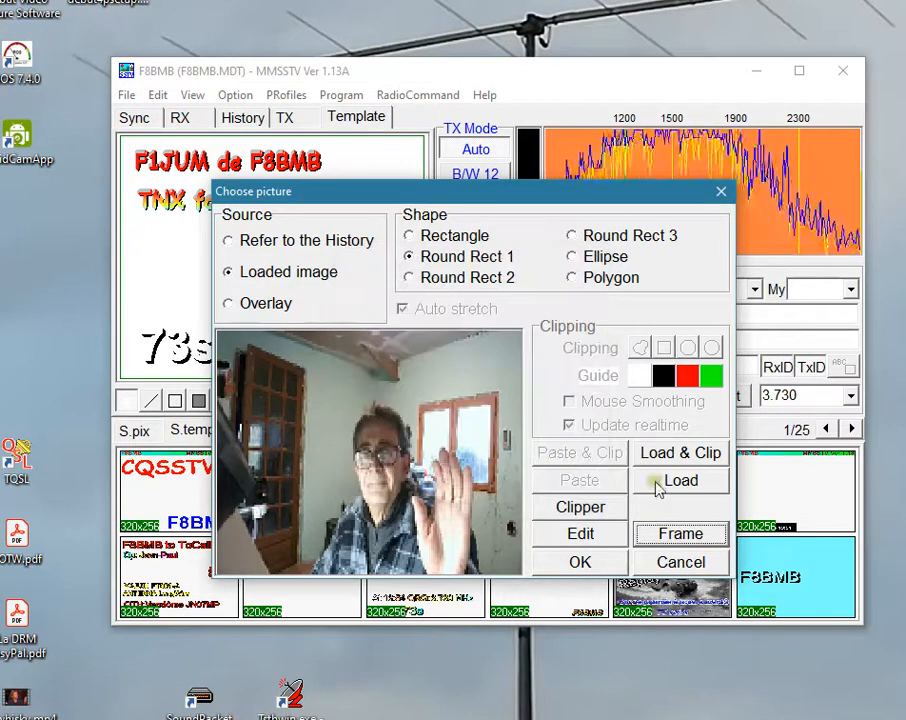
pyautogui.click(580, 563)
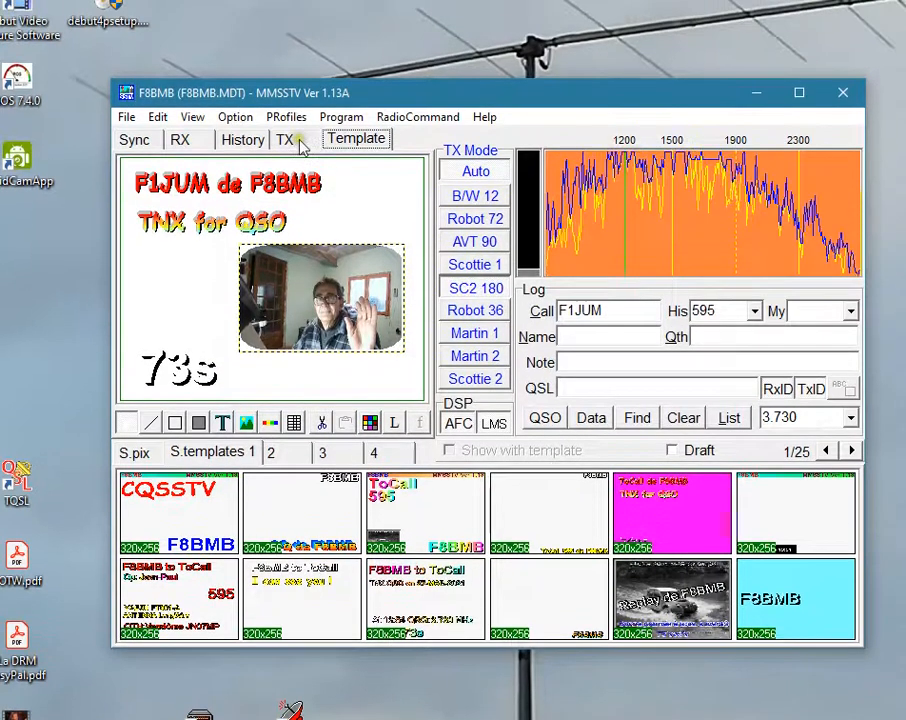
pyautogui.click(287, 121)
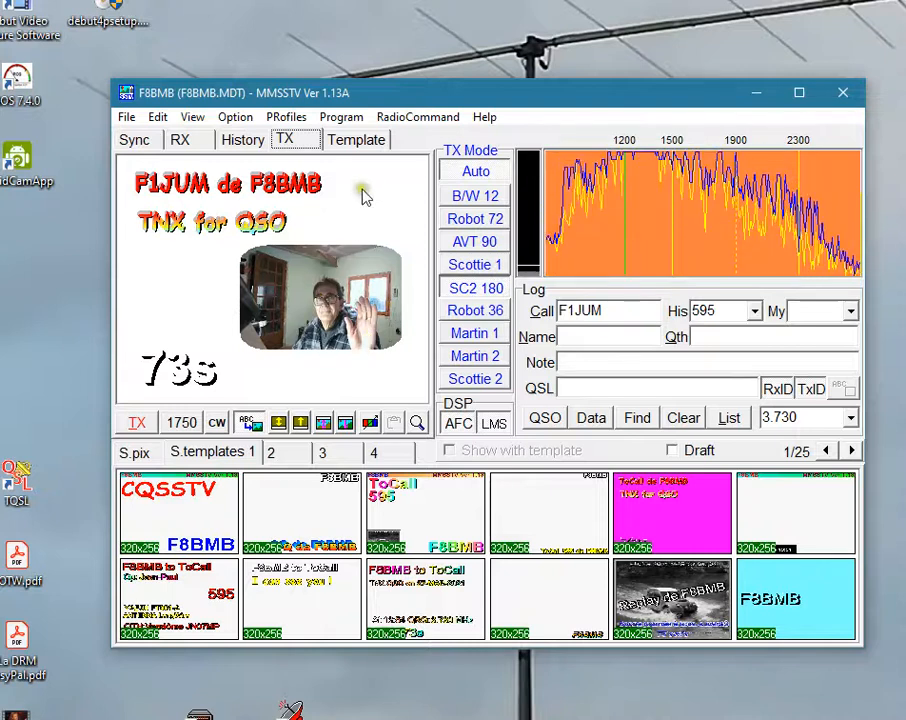
pyautogui.click(354, 140)
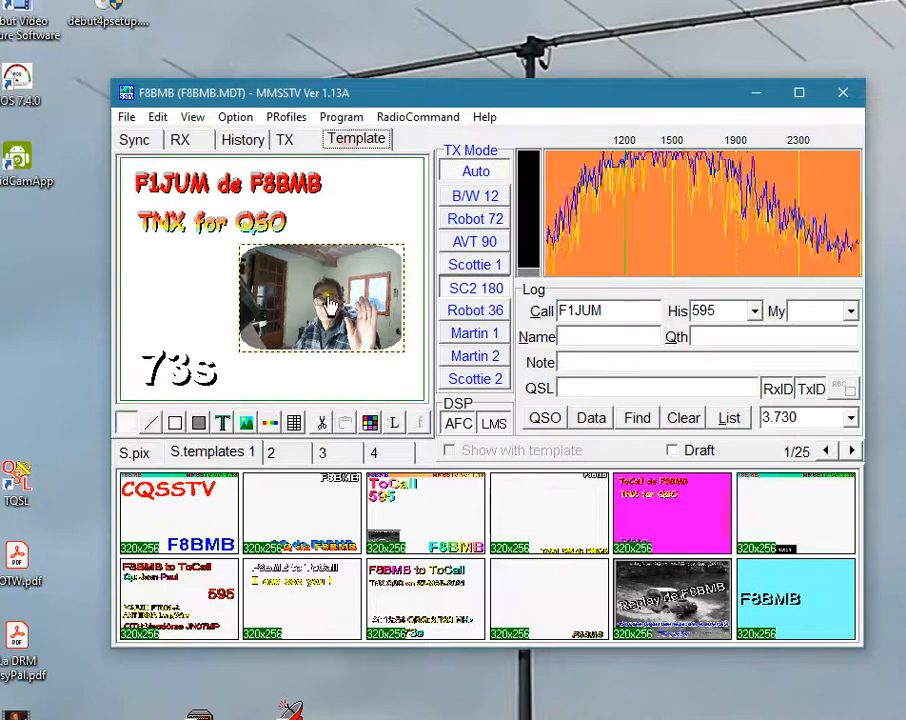
# Set the photo's solid frame line width to 5 and check the template in the transmit view.
pyautogui.doubleClick(330, 300)
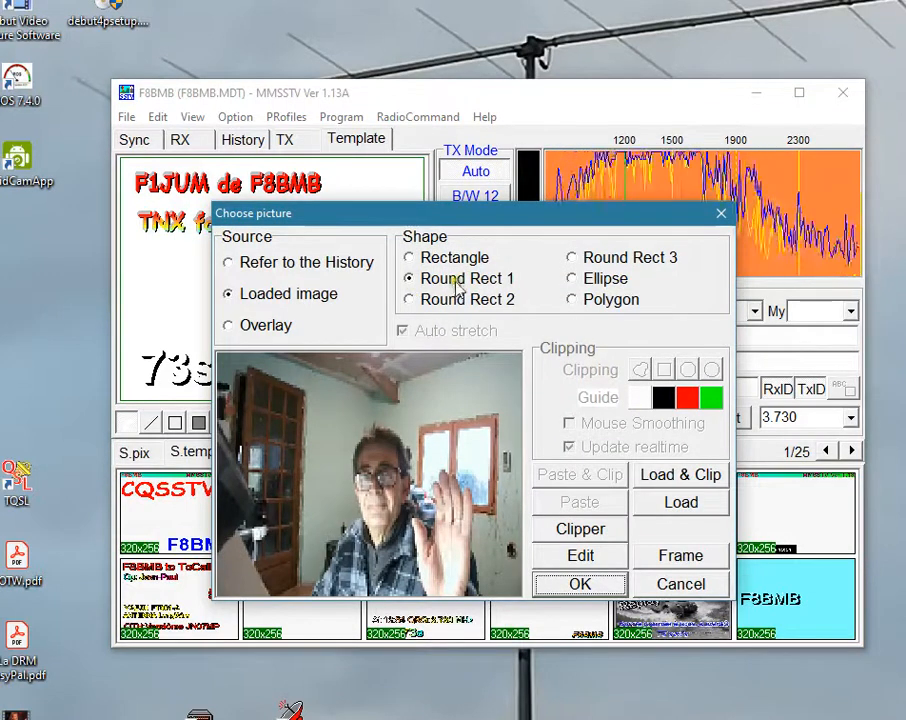
pyautogui.click(690, 553)
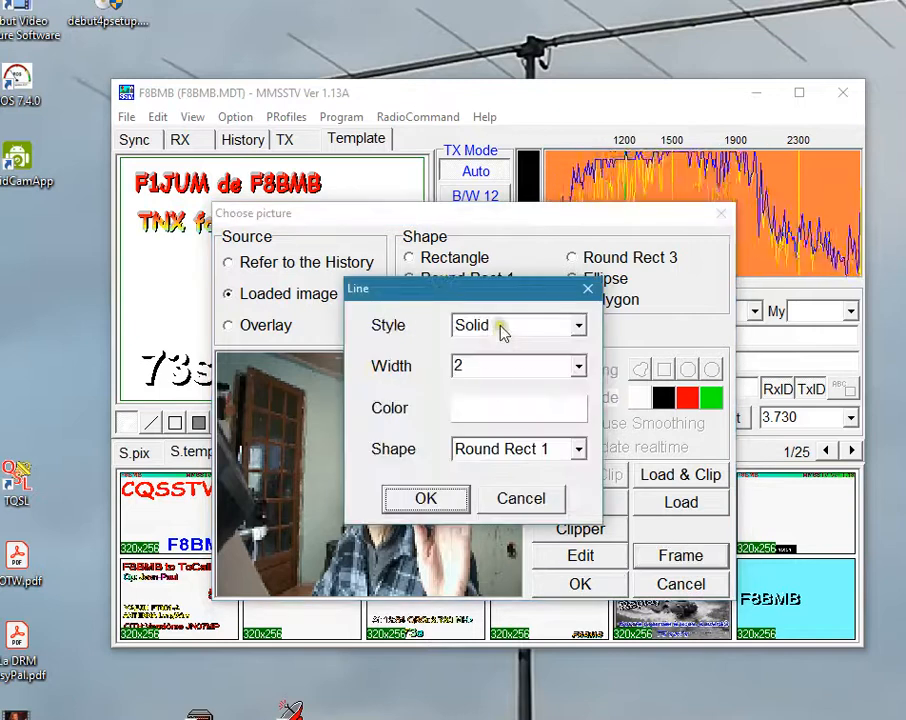
pyautogui.click(501, 328)
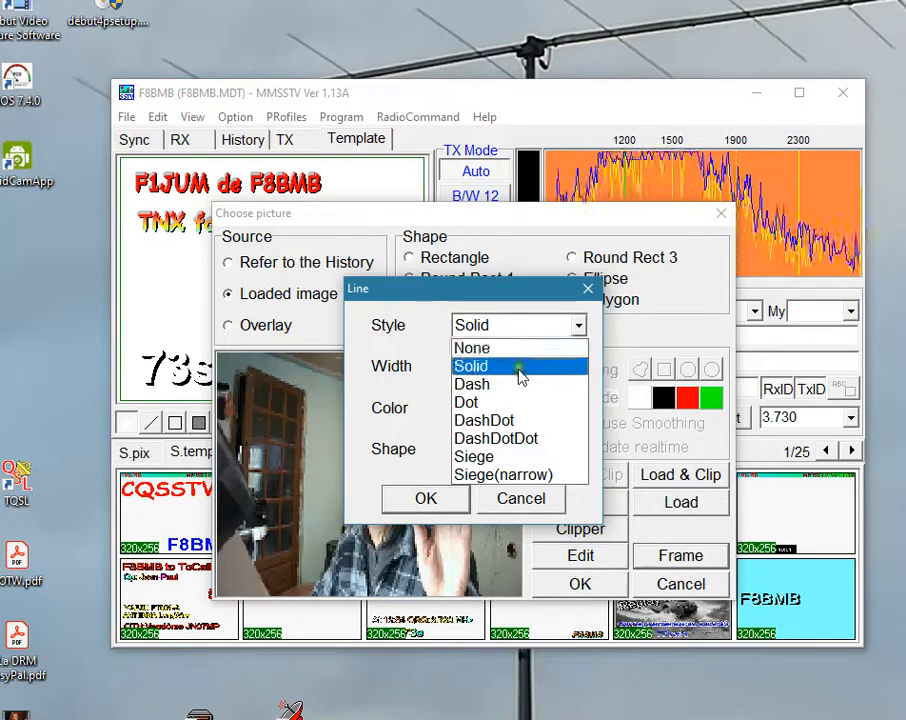
pyautogui.click(515, 367)
pyautogui.click(578, 366)
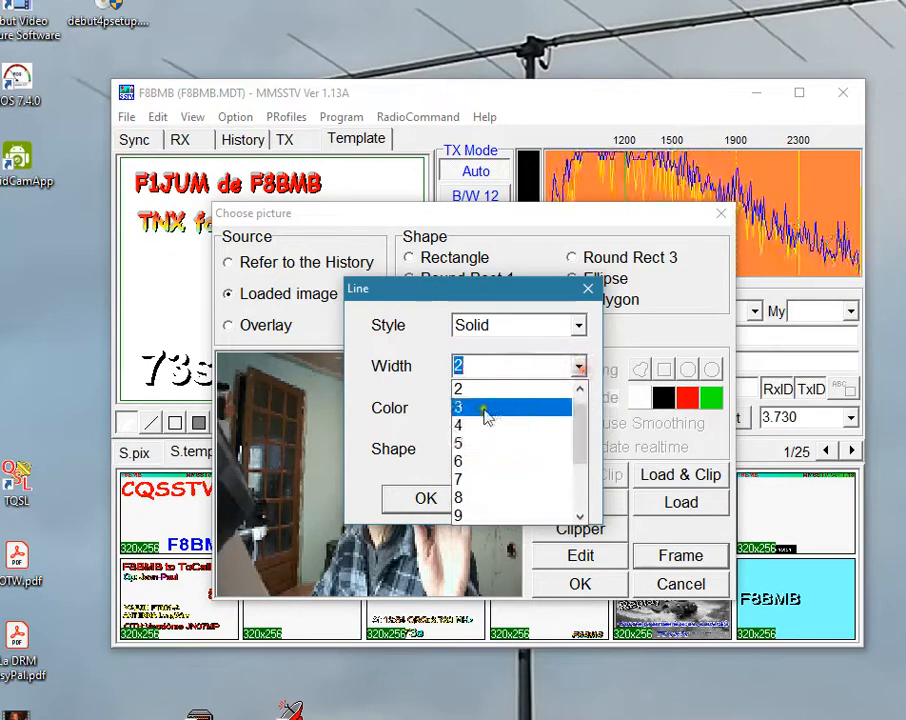
pyautogui.click(490, 443)
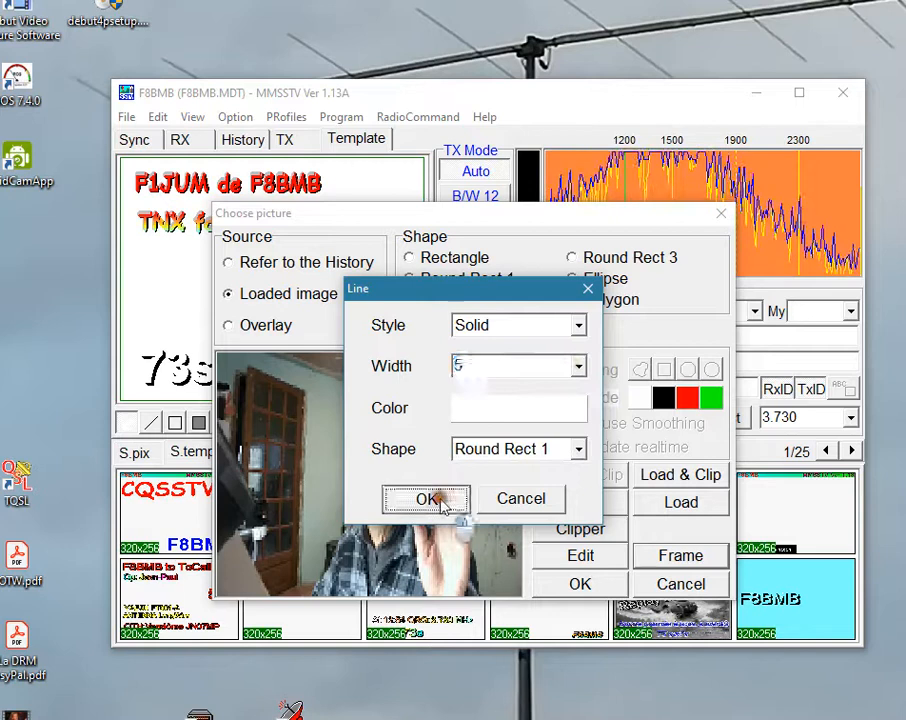
pyautogui.click(447, 498)
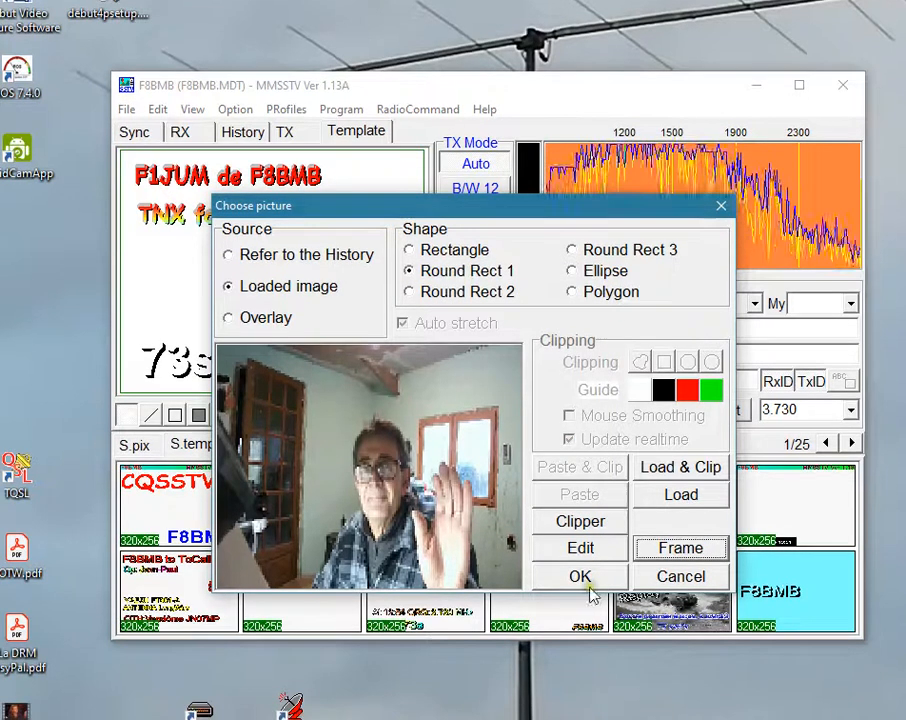
pyautogui.click(586, 582)
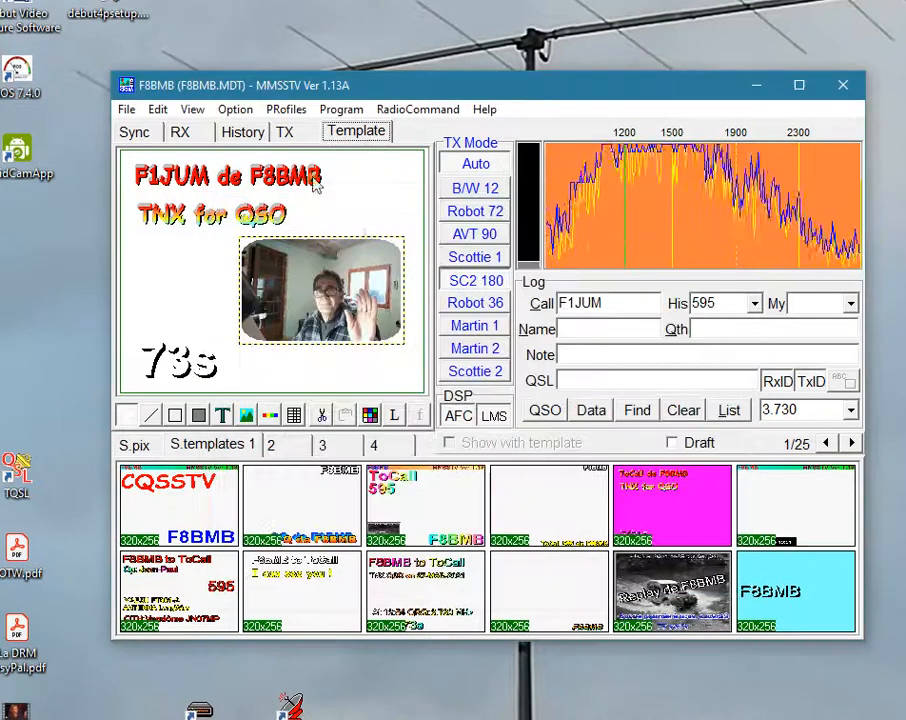
pyautogui.click(292, 131)
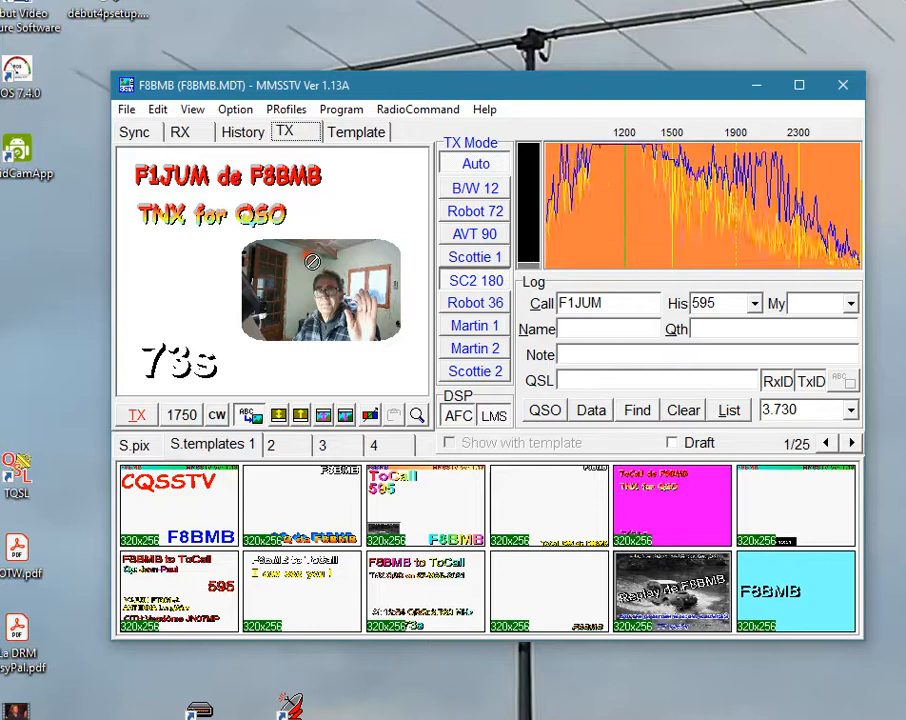
pyautogui.click(352, 137)
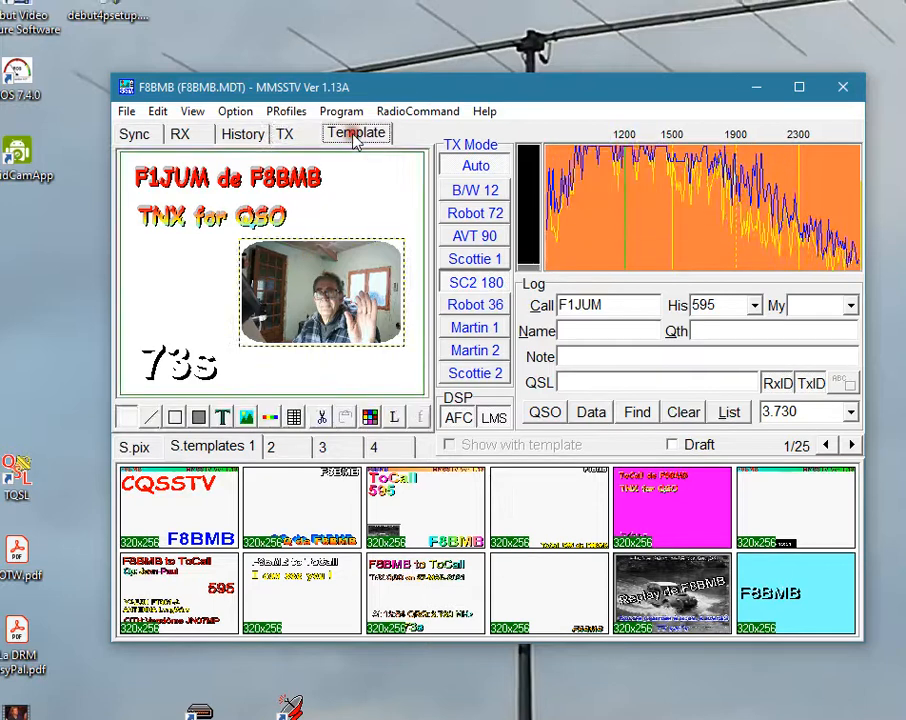
# Set the photo's frame line style to Siege, move the photo left in the template, and check it in the transmit view.
pyautogui.doubleClick(362, 289)
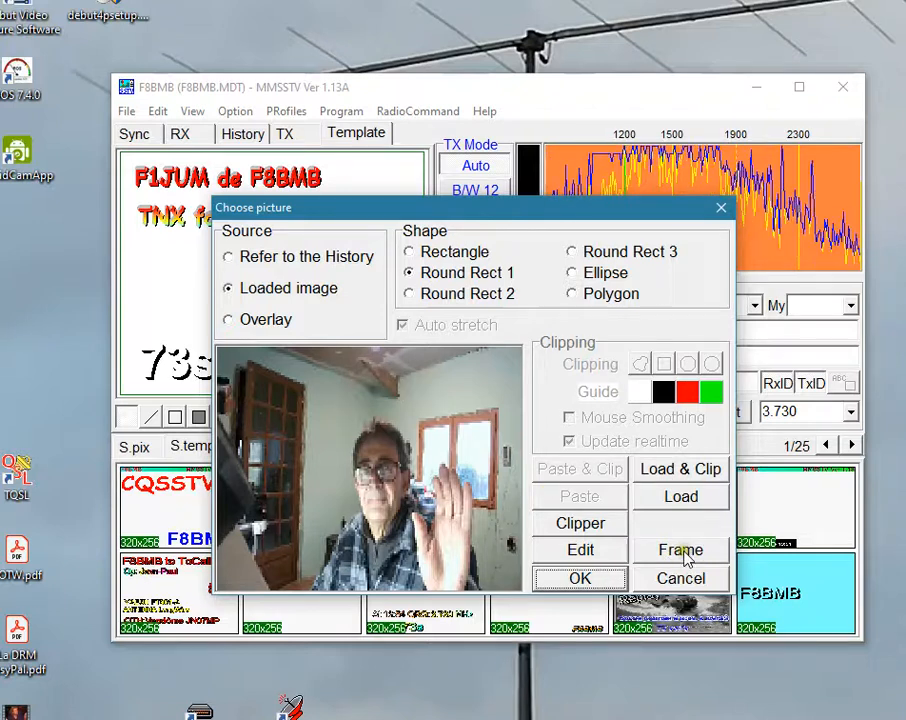
pyautogui.click(682, 551)
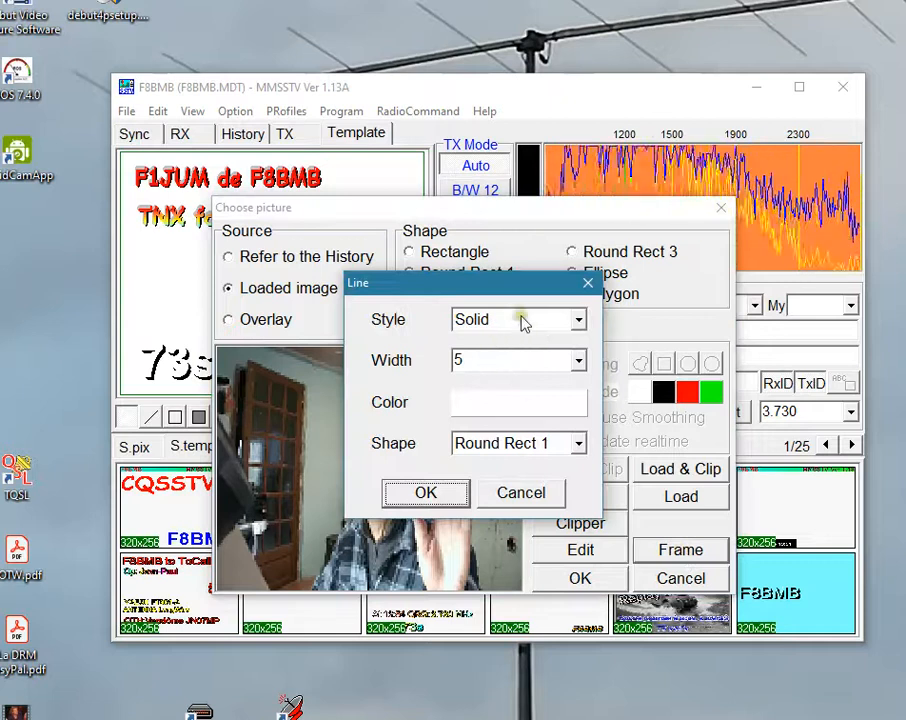
pyautogui.click(522, 319)
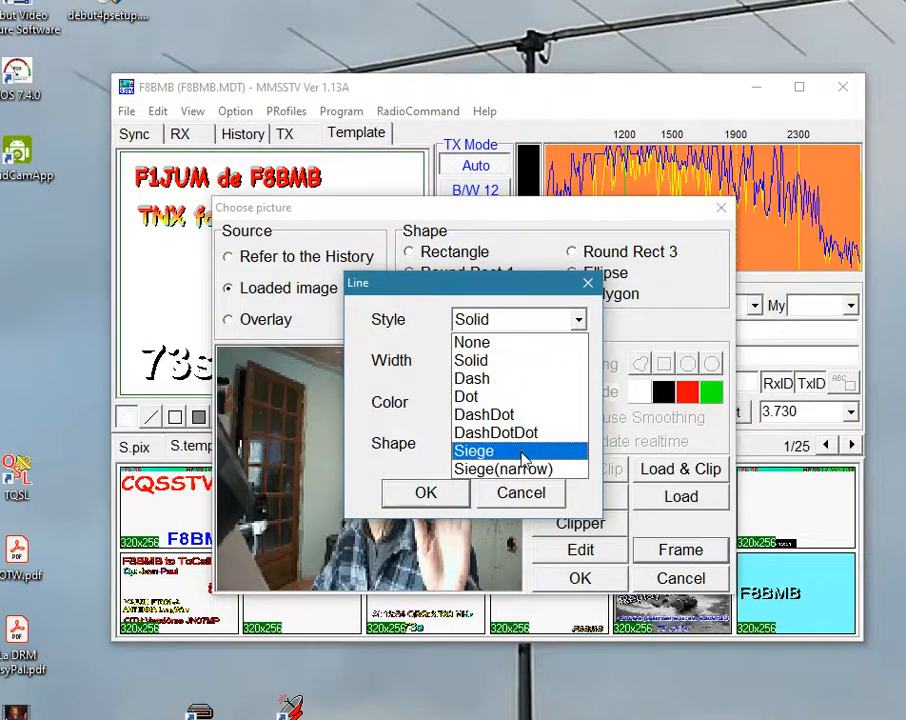
pyautogui.click(524, 455)
pyautogui.click(450, 502)
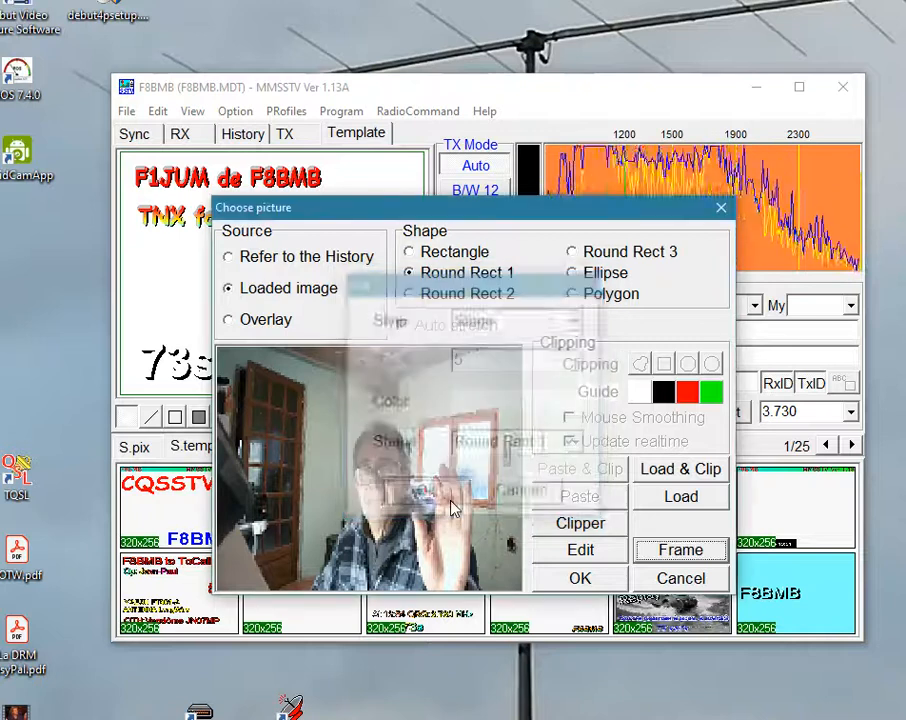
pyautogui.click(618, 579)
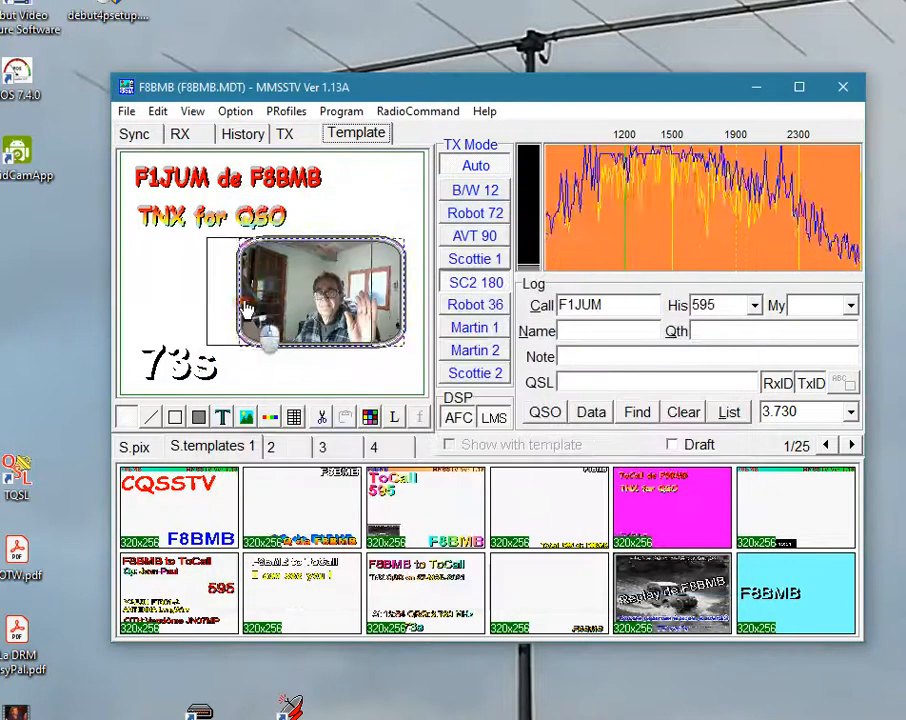
pyautogui.moveTo(245, 300); pyautogui.dragTo(212, 300)
pyautogui.click(285, 133)
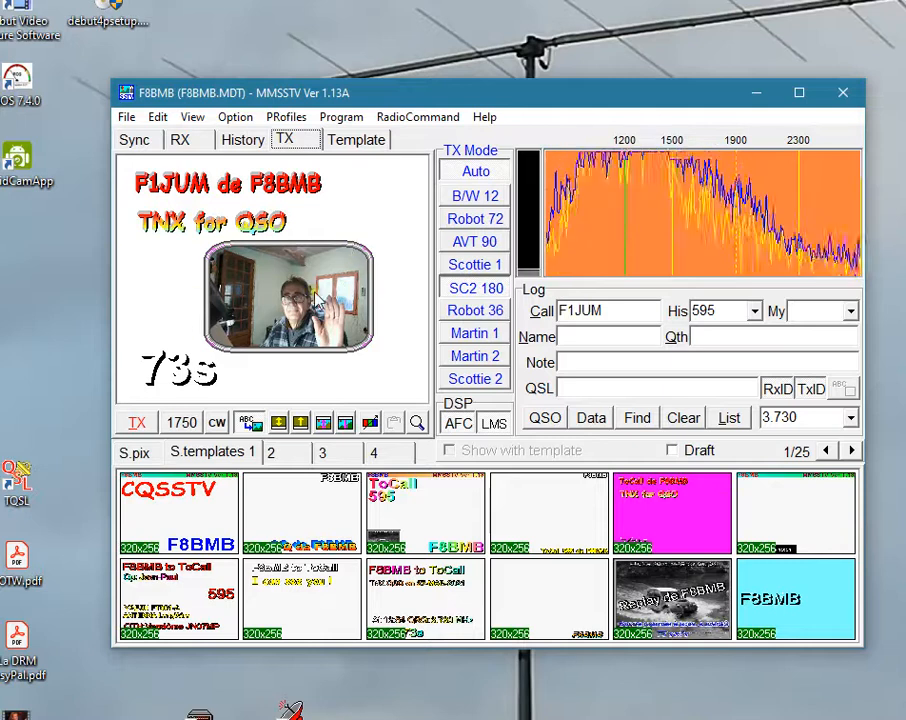
# Change the photo's frame line style to Siege(narrow), move the photo right of the "73s" text, and check the transmit view.
pyautogui.click(358, 143)
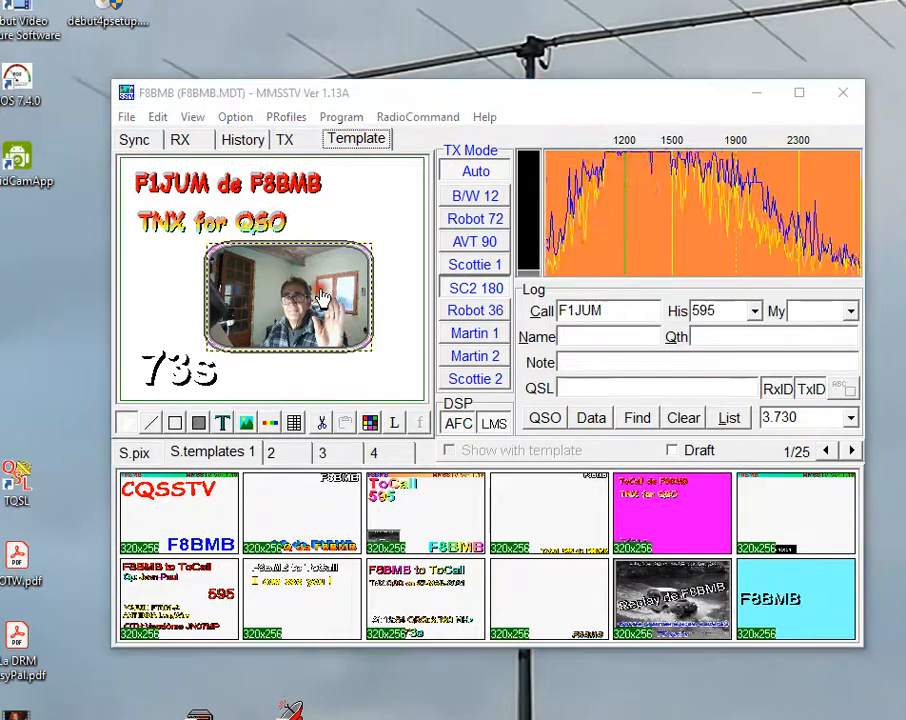
pyautogui.doubleClick(245, 230)
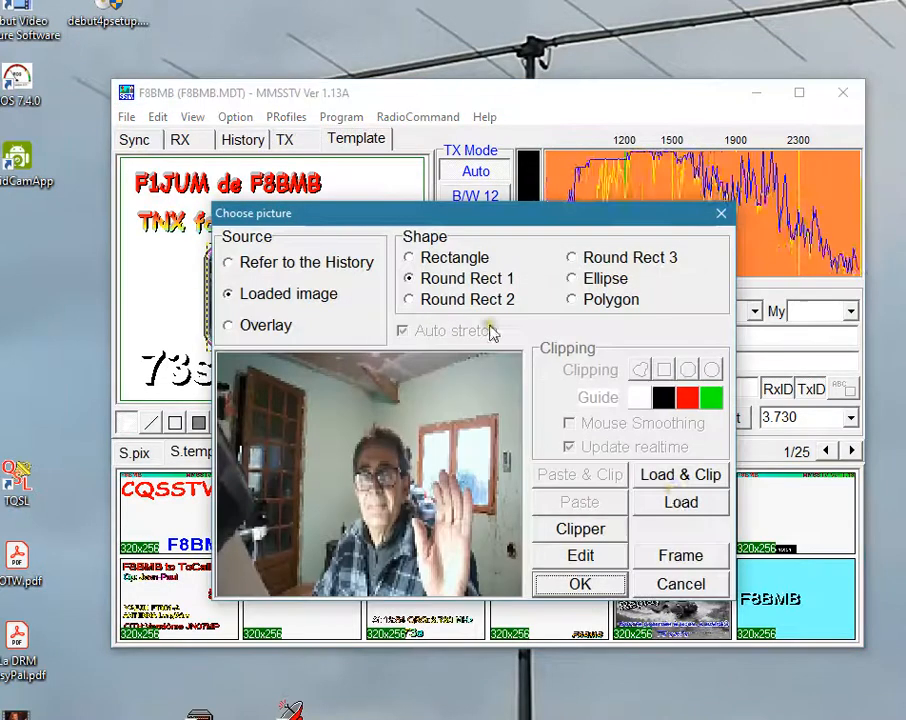
pyautogui.click(690, 554)
pyautogui.click(522, 328)
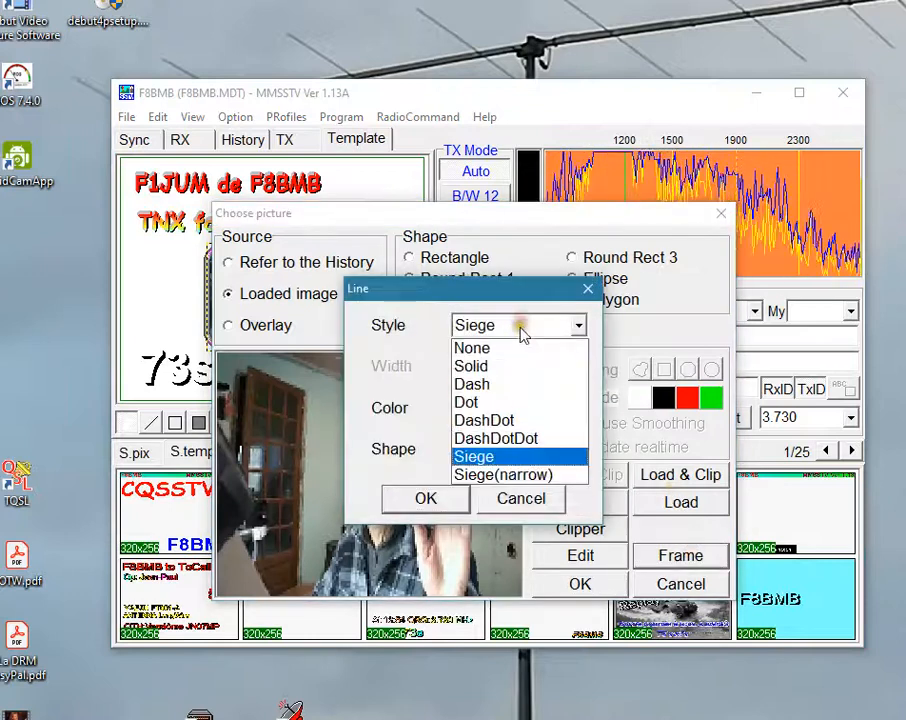
pyautogui.click(505, 474)
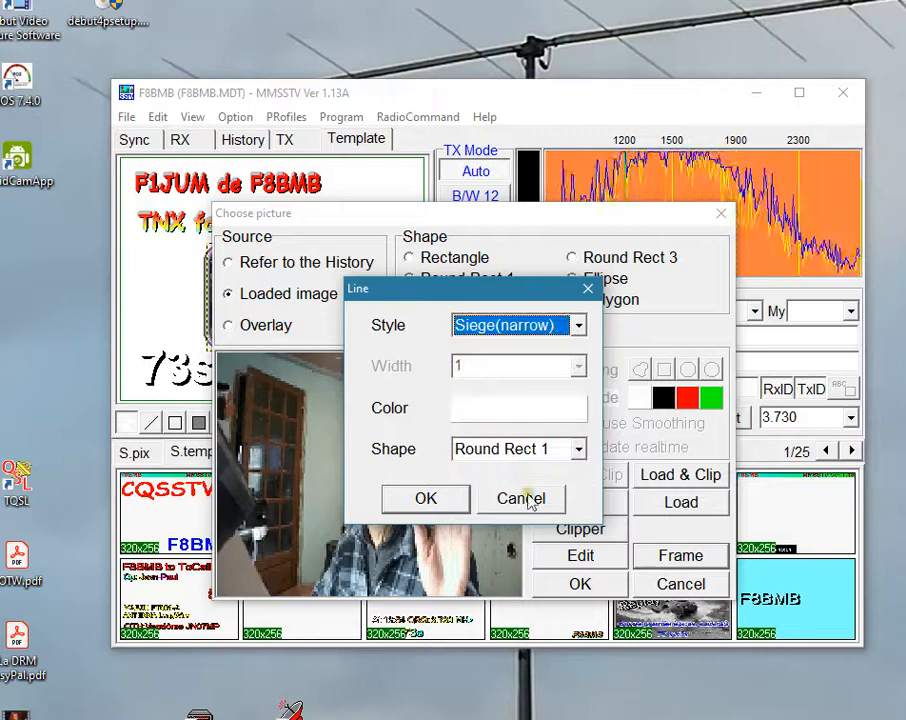
pyautogui.click(460, 497)
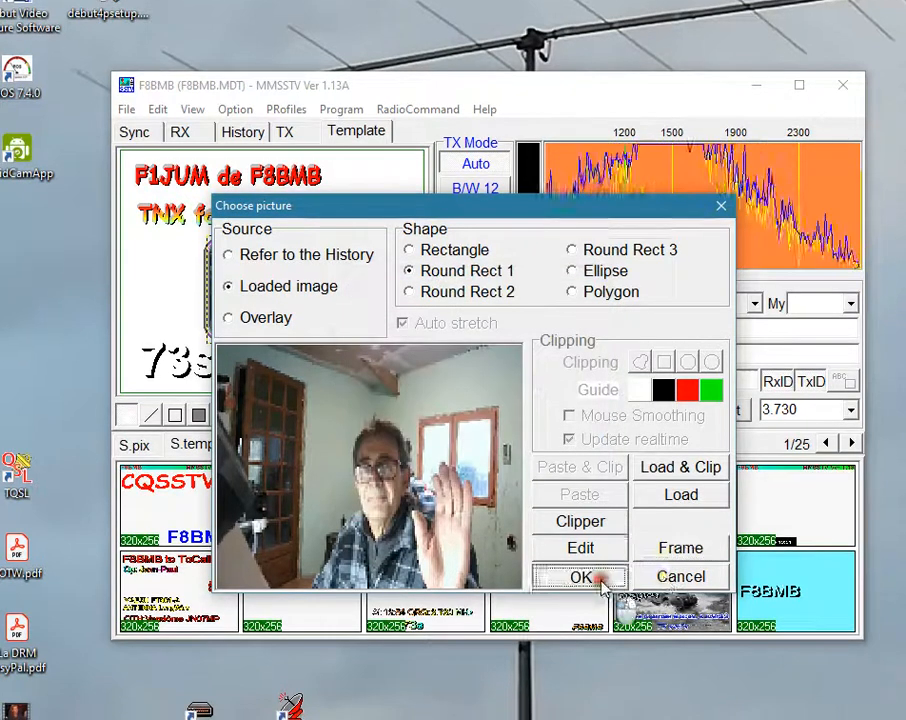
pyautogui.click(592, 585)
pyautogui.moveTo(338, 308); pyautogui.dragTo(370, 311)
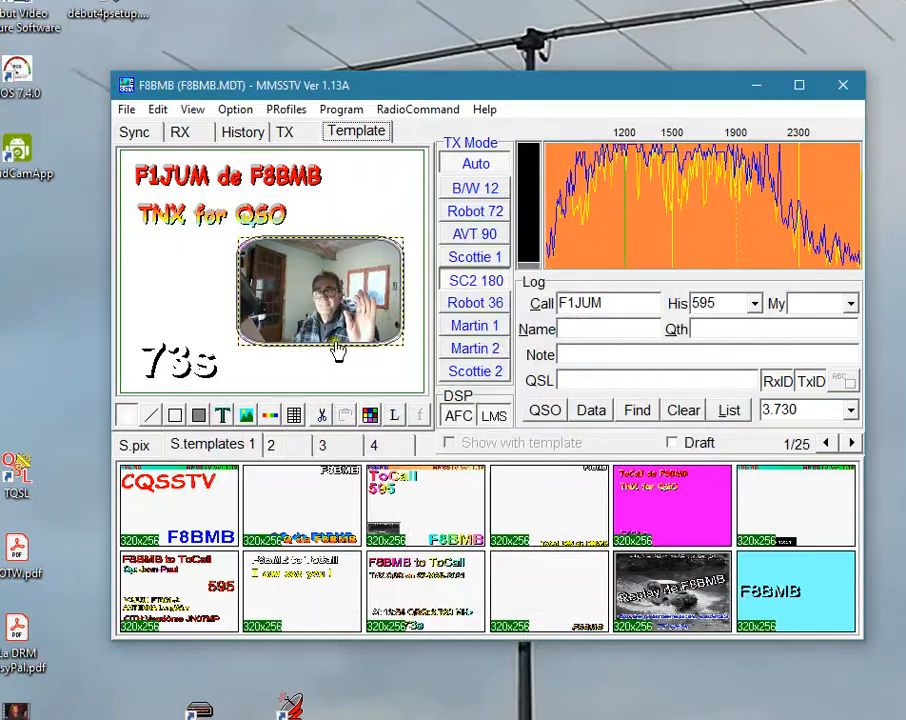
pyautogui.click(284, 132)
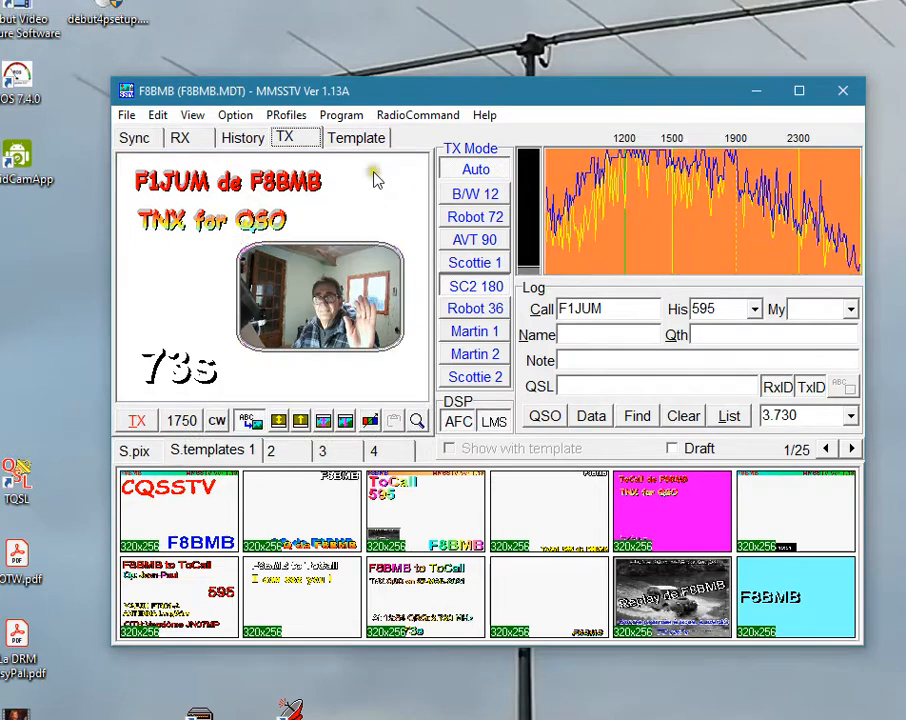
# Remove the photo's frame line with style None, give the photo the Rectangle shape, and check the transmit view.
pyautogui.click(358, 139)
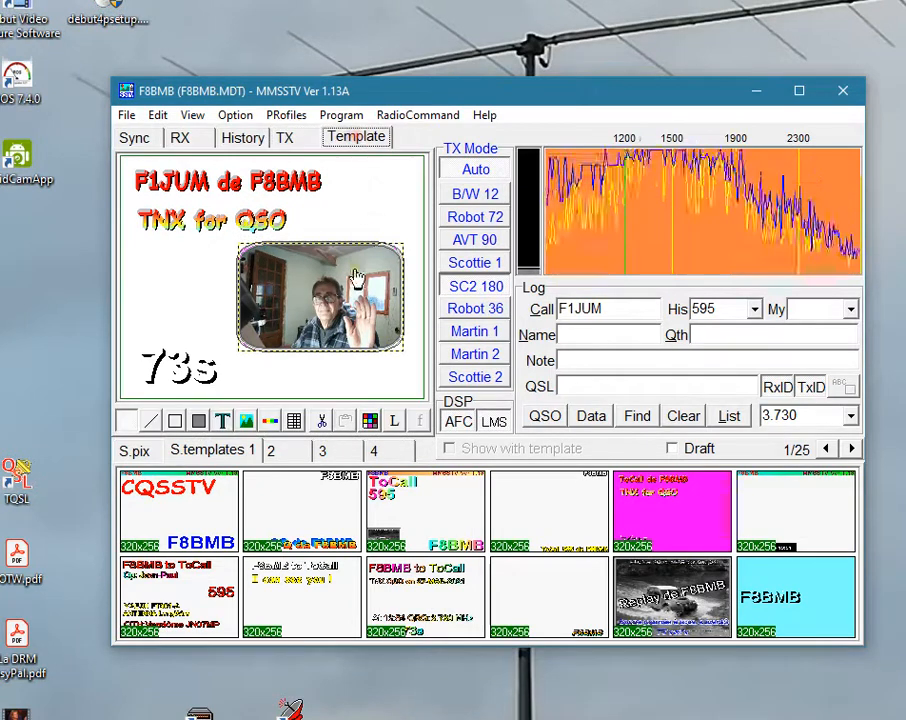
pyautogui.doubleClick(352, 320)
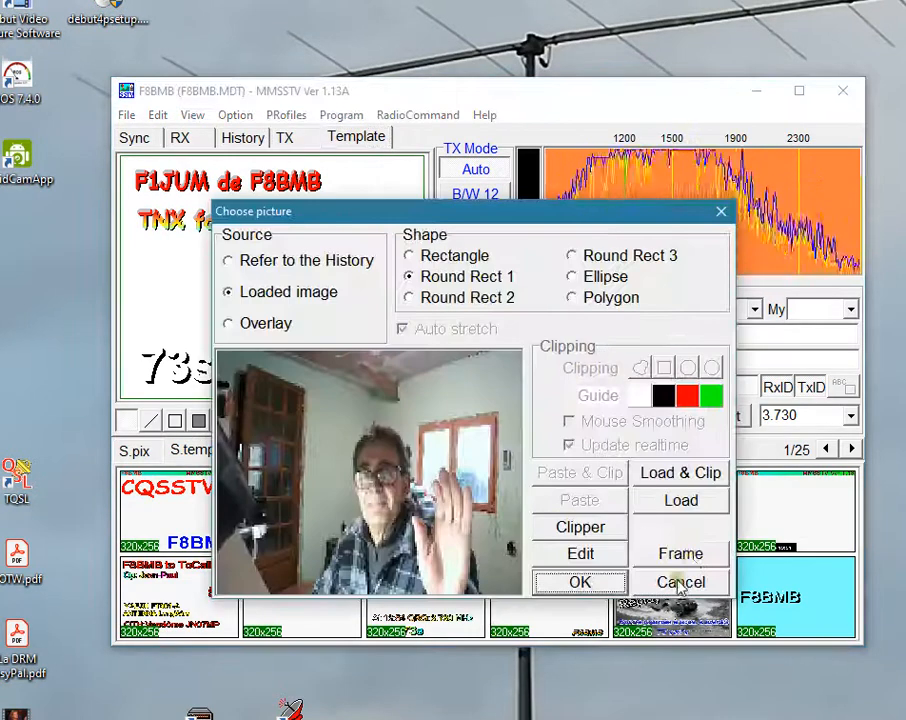
pyautogui.click(688, 553)
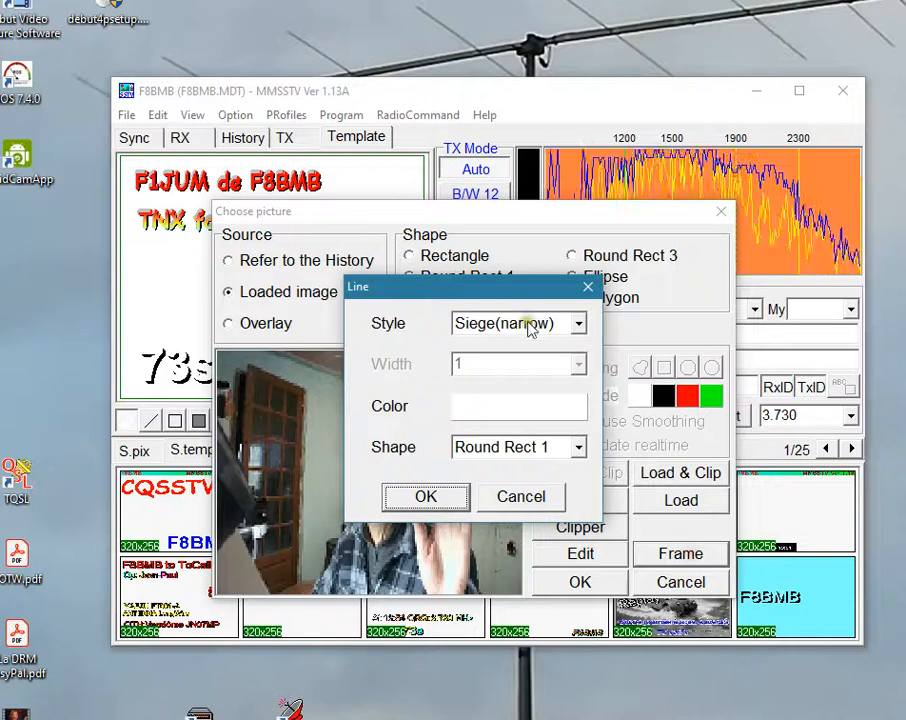
pyautogui.click(578, 323)
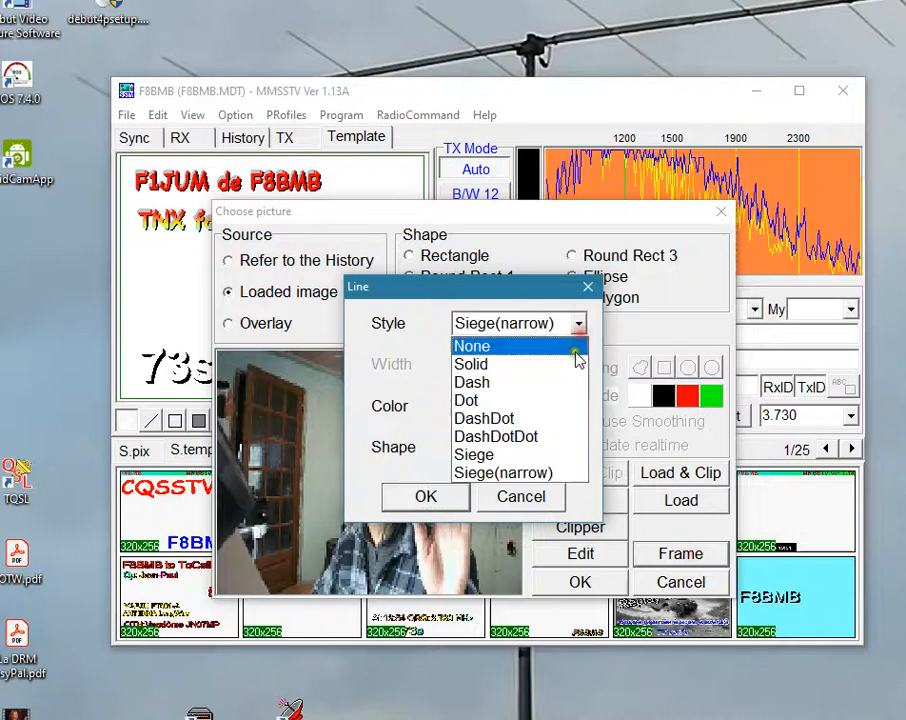
pyautogui.click(536, 342)
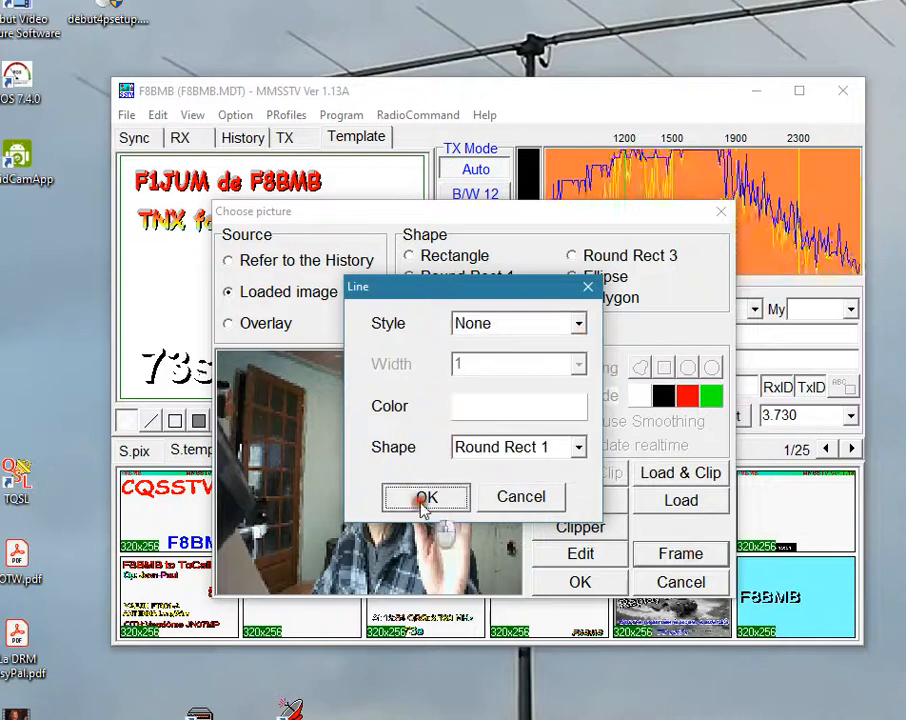
pyautogui.click(423, 499)
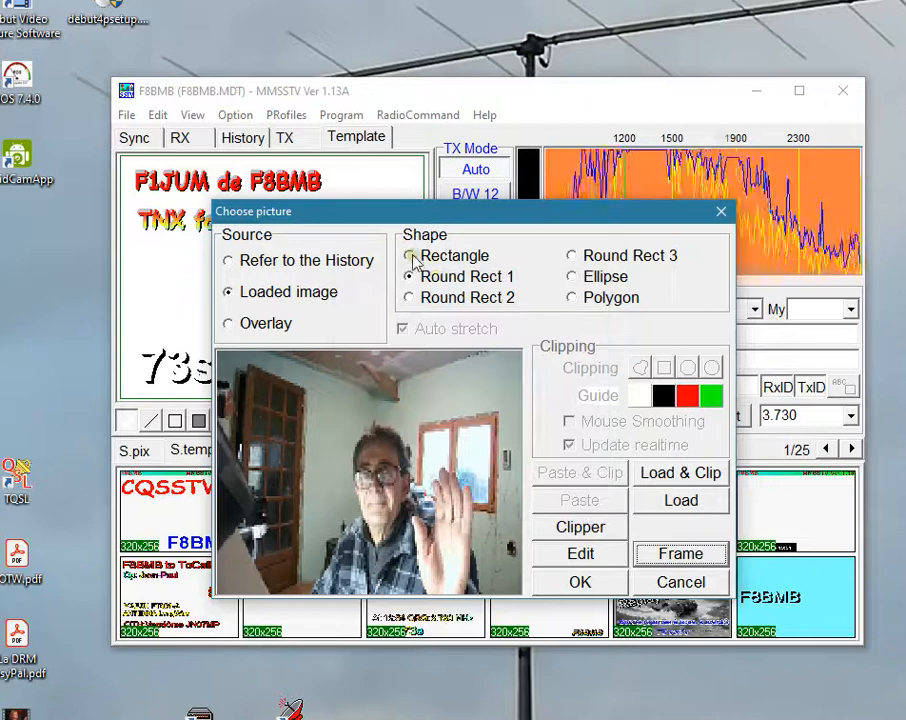
pyautogui.click(411, 257)
pyautogui.click(588, 582)
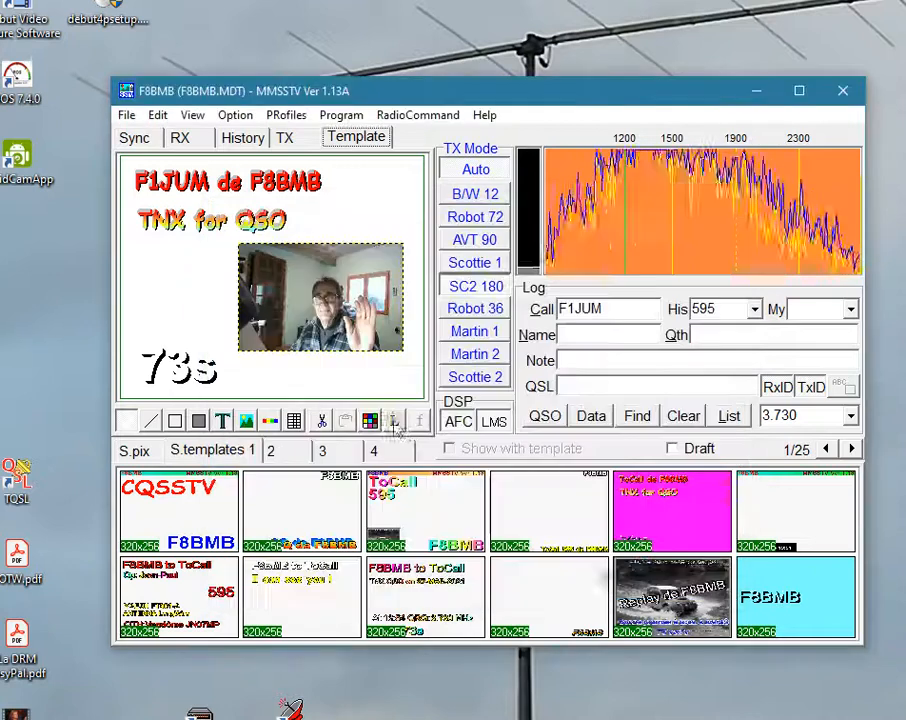
pyautogui.click(175, 263)
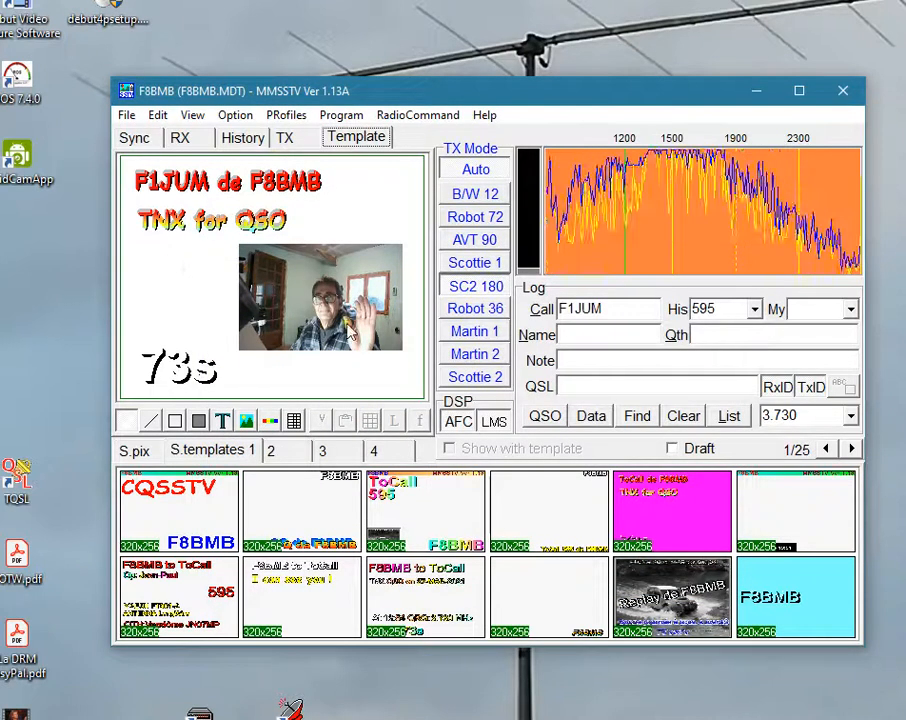
pyautogui.click(285, 140)
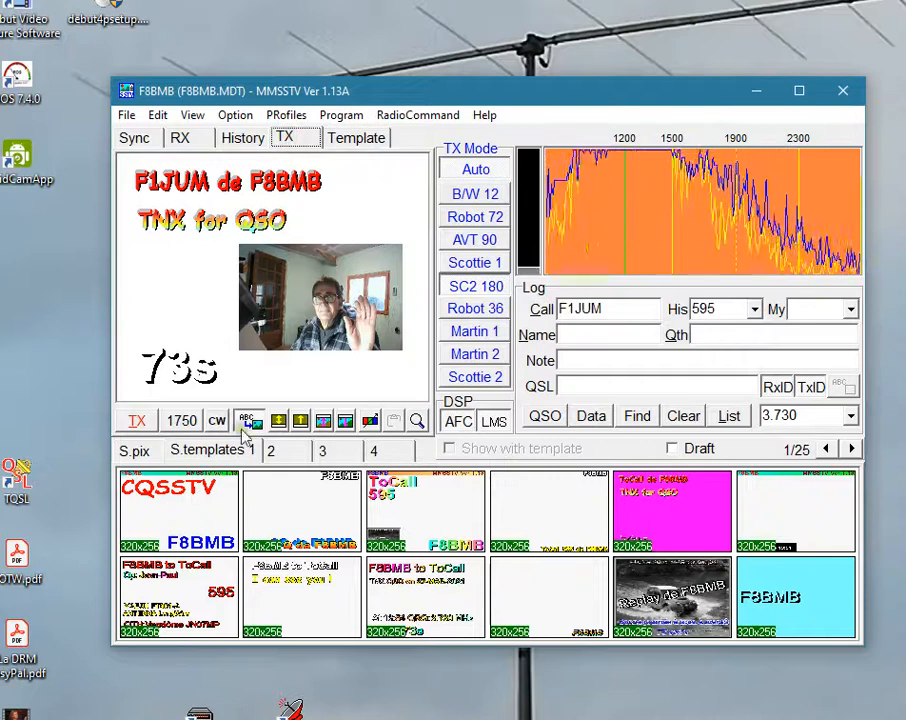
# Try the stock antenna mast picture on blue sky as the transmit background and clear it from the transmit view.
pyautogui.click(135, 450)
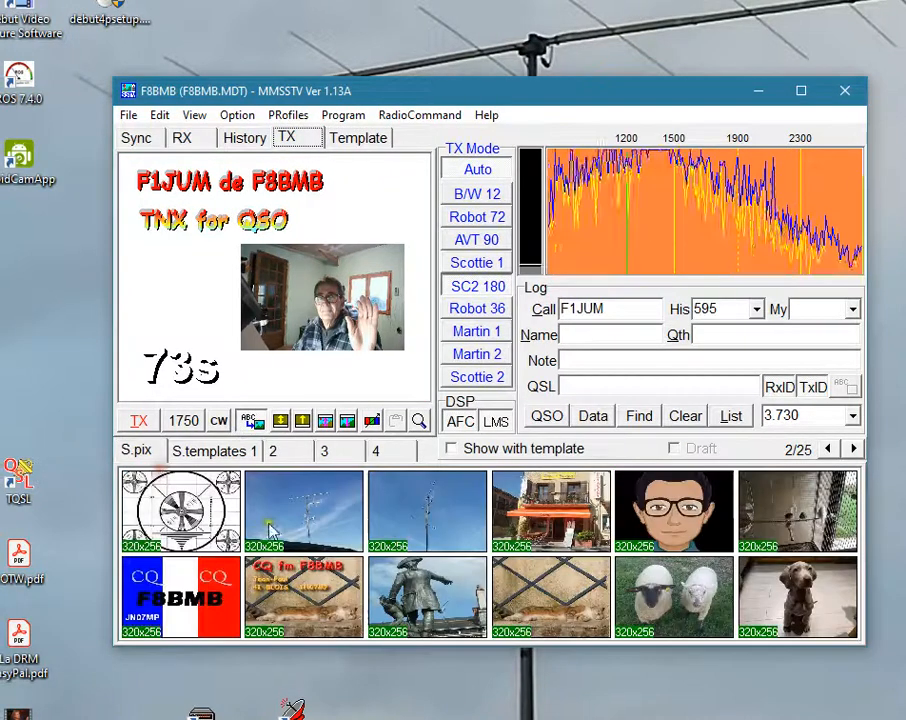
pyautogui.click(407, 514)
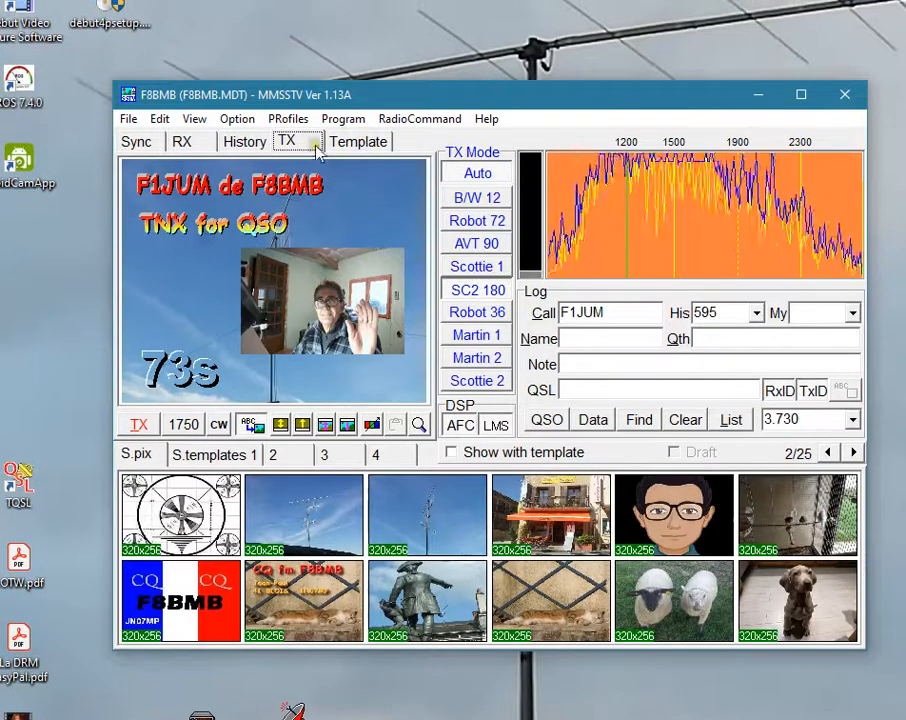
pyautogui.rightClick(369, 187)
pyautogui.click(390, 308)
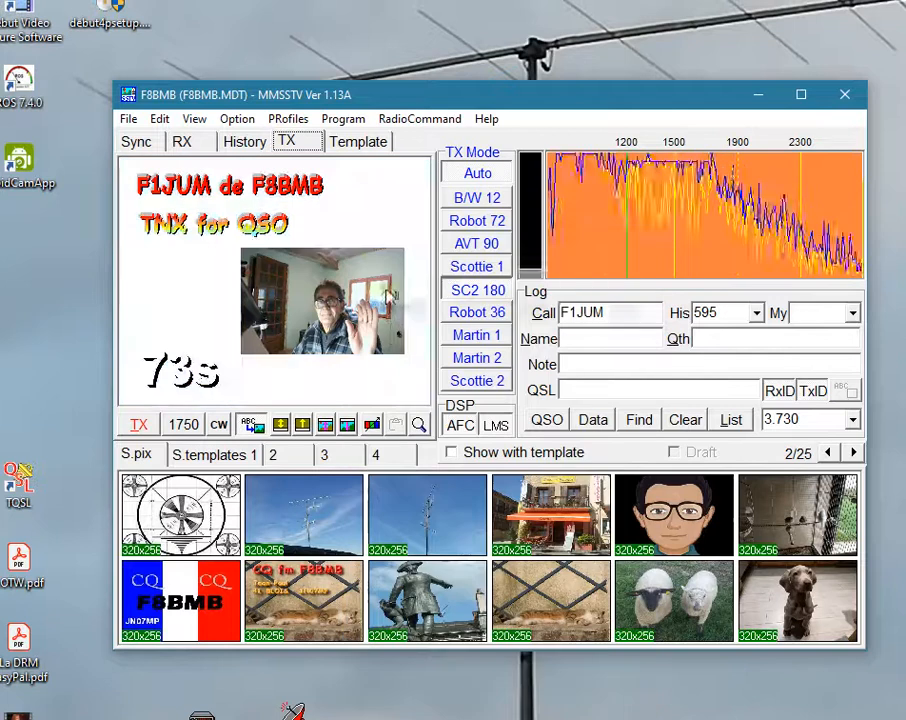
# Draw a second picture area between the "TNX for QSO" and "73s" texts, left of the photo, with Overlay as source.
pyautogui.click(363, 143)
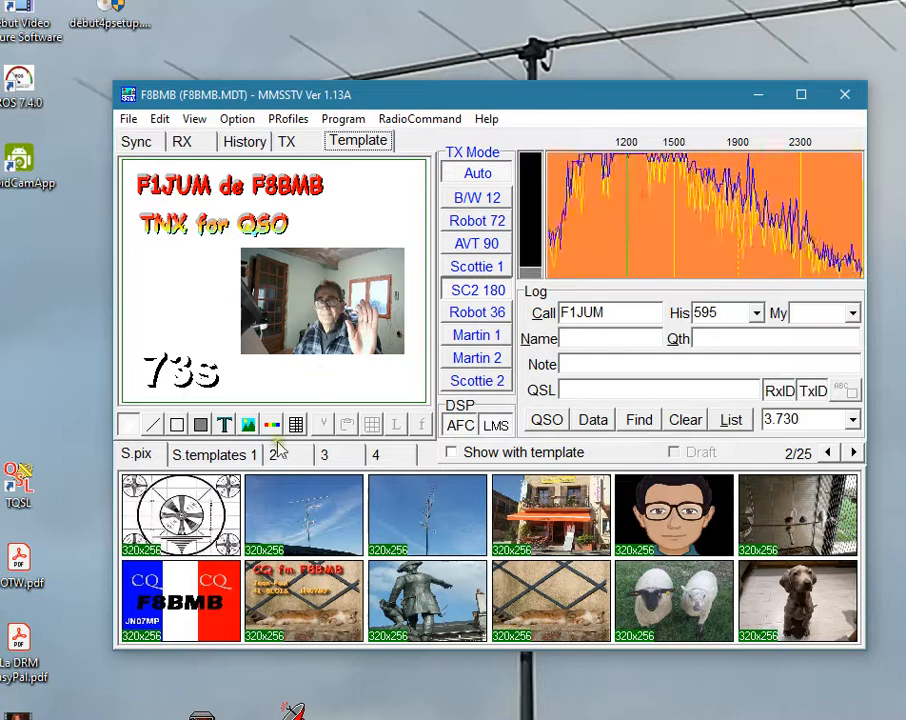
pyautogui.click(209, 455)
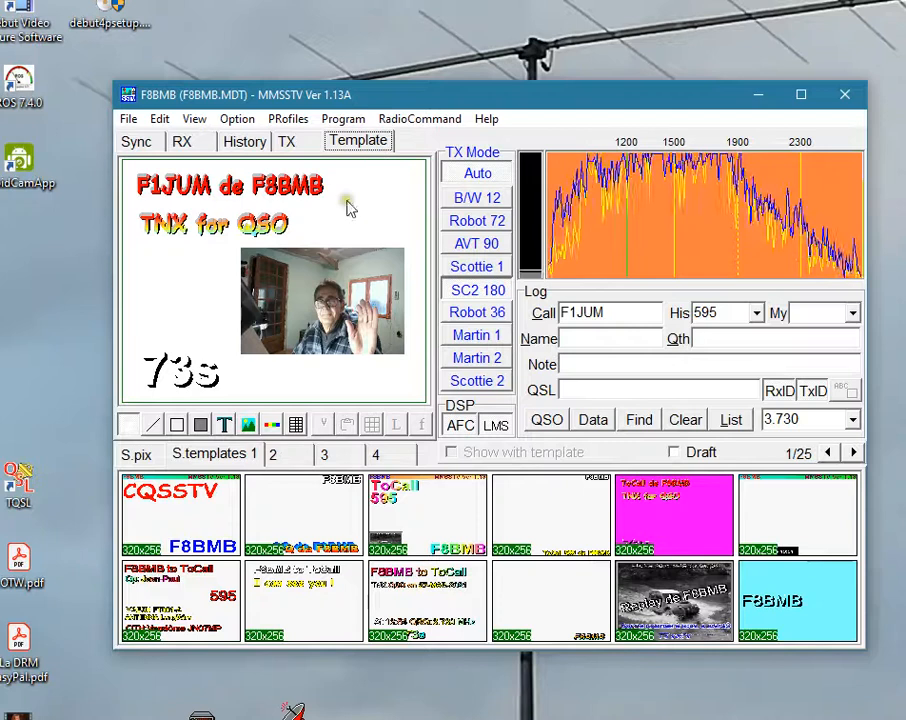
pyautogui.click(247, 428)
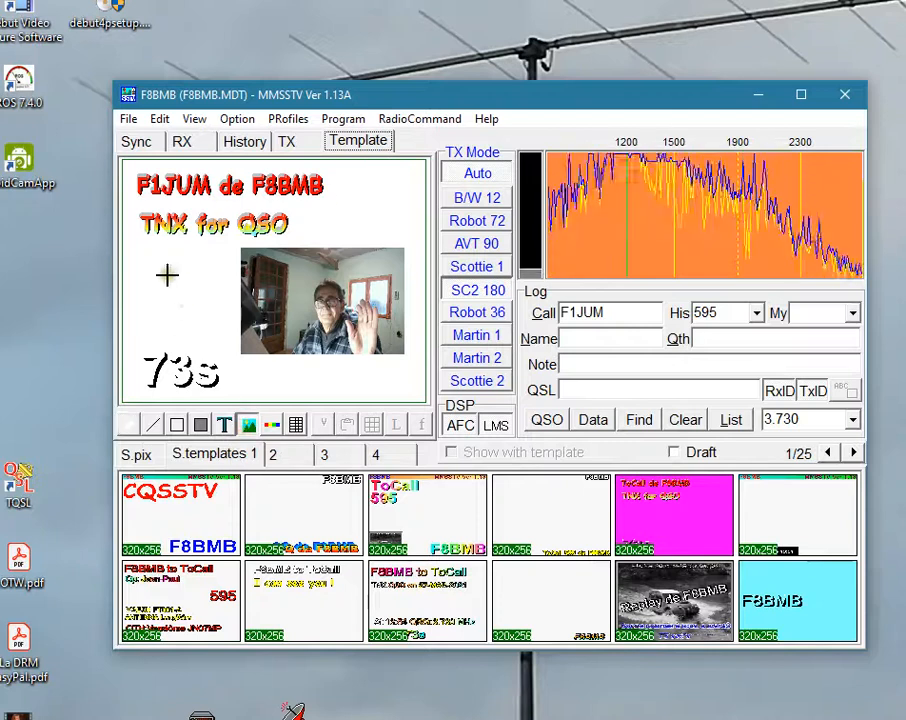
pyautogui.moveTo(152, 256); pyautogui.dragTo(238, 352)
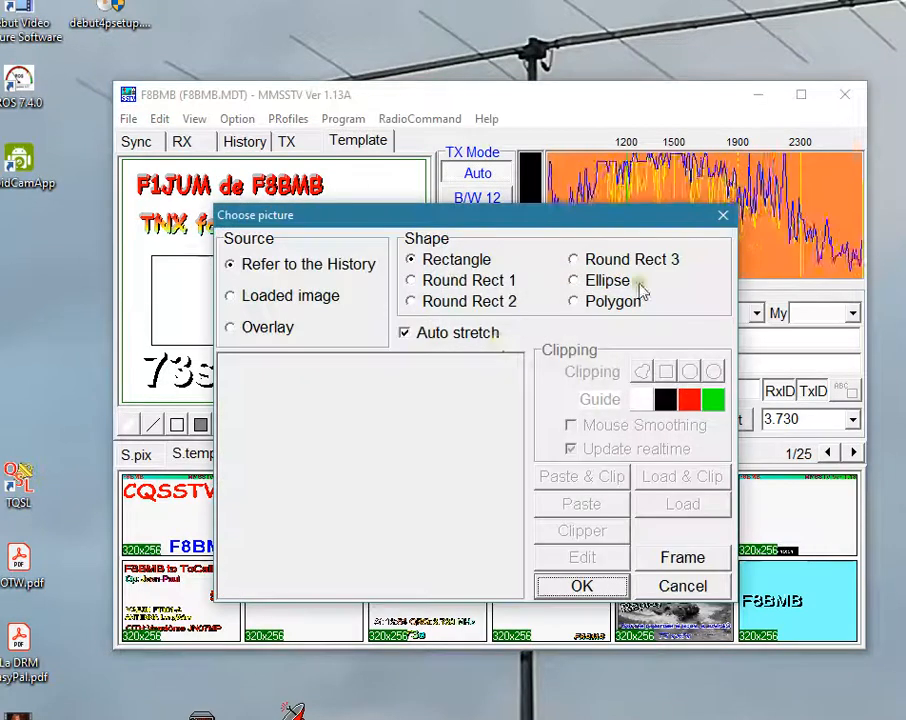
pyautogui.click(292, 300)
pyautogui.click(266, 330)
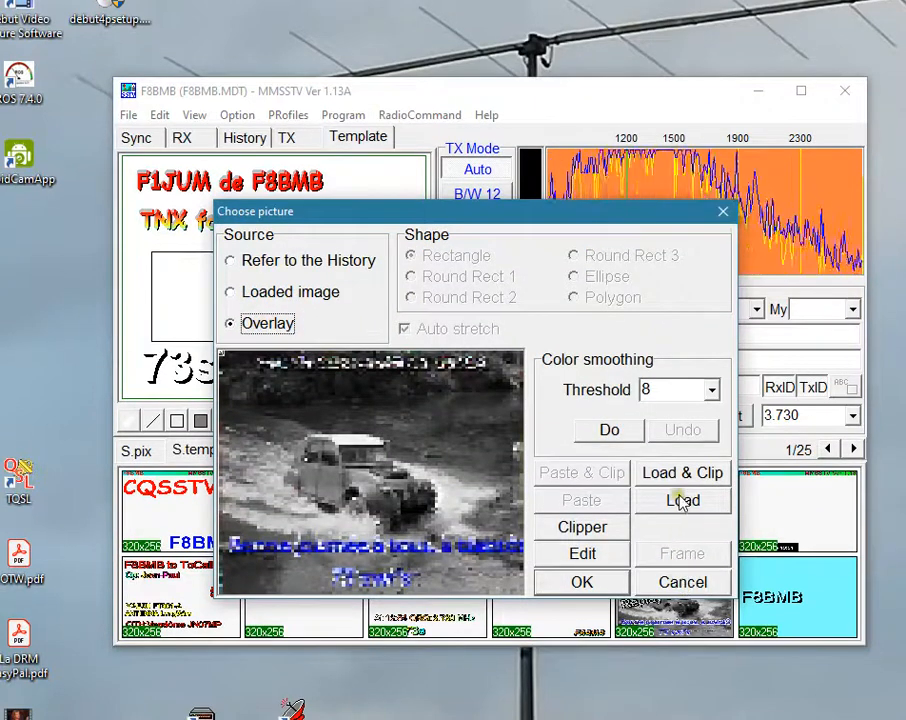
# Load Logo-REF1.jpg from the Bluetooth folder within Images as the overlay picture and accept it.
pyautogui.click(683, 504)
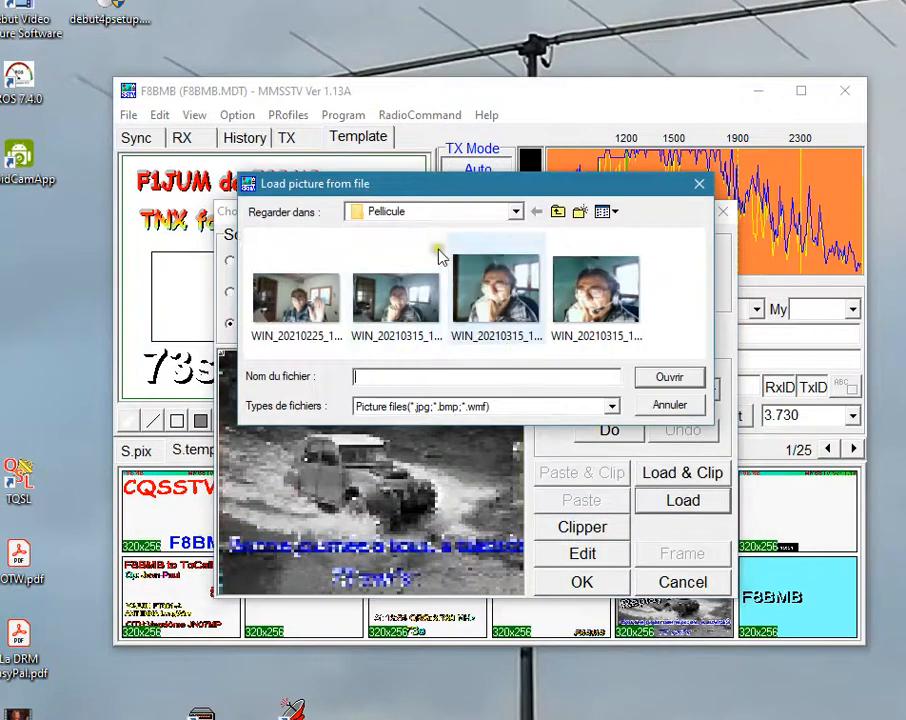
pyautogui.click(515, 213)
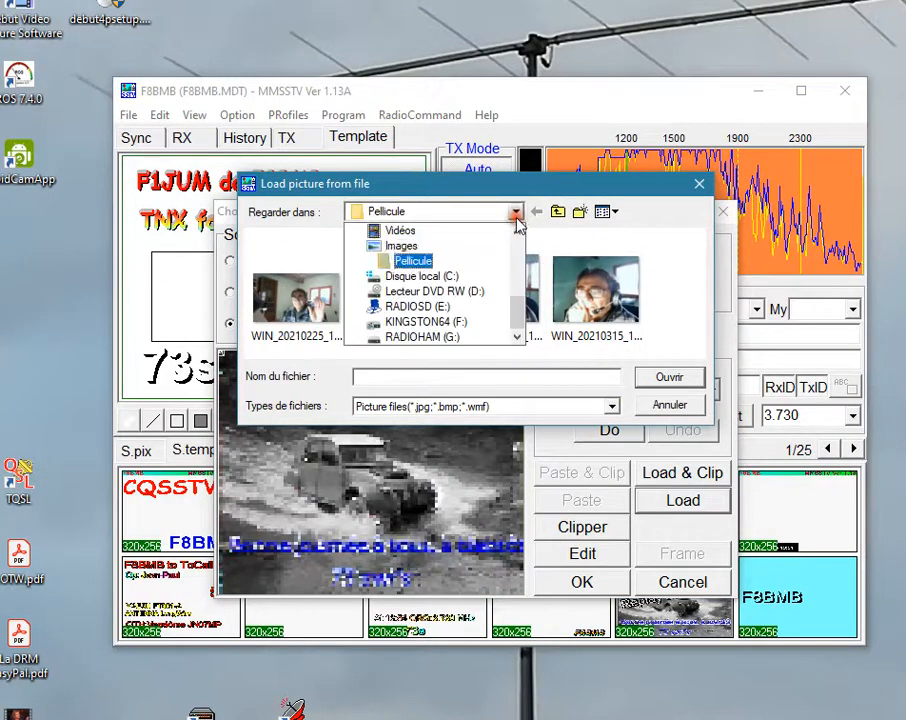
pyautogui.click(451, 244)
pyautogui.moveTo(695, 299); pyautogui.dragTo(696, 257)
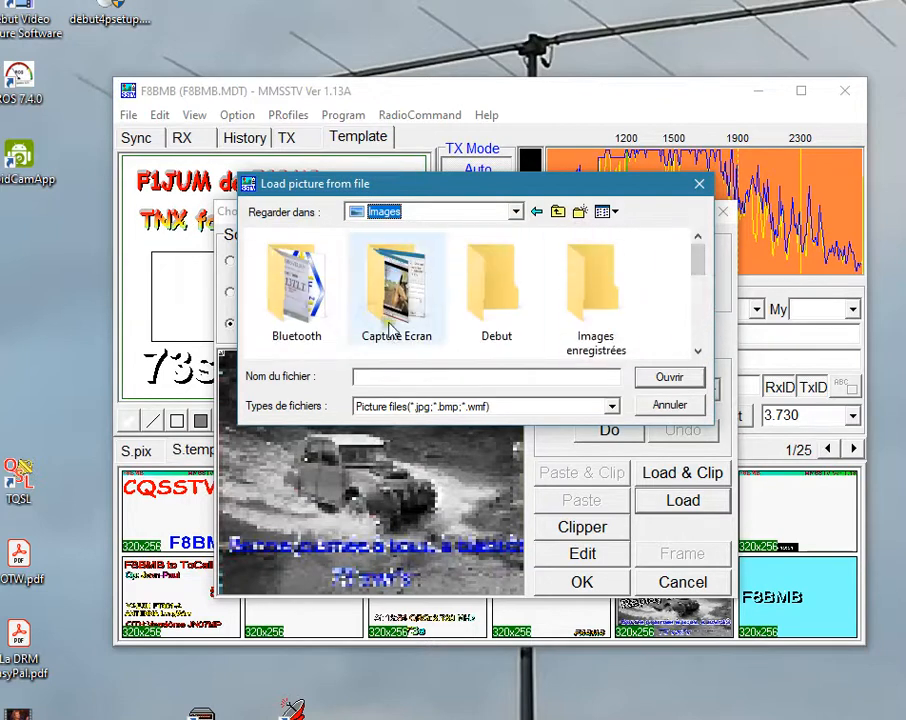
pyautogui.doubleClick(308, 292)
pyautogui.moveTo(694, 277); pyautogui.dragTo(694, 356)
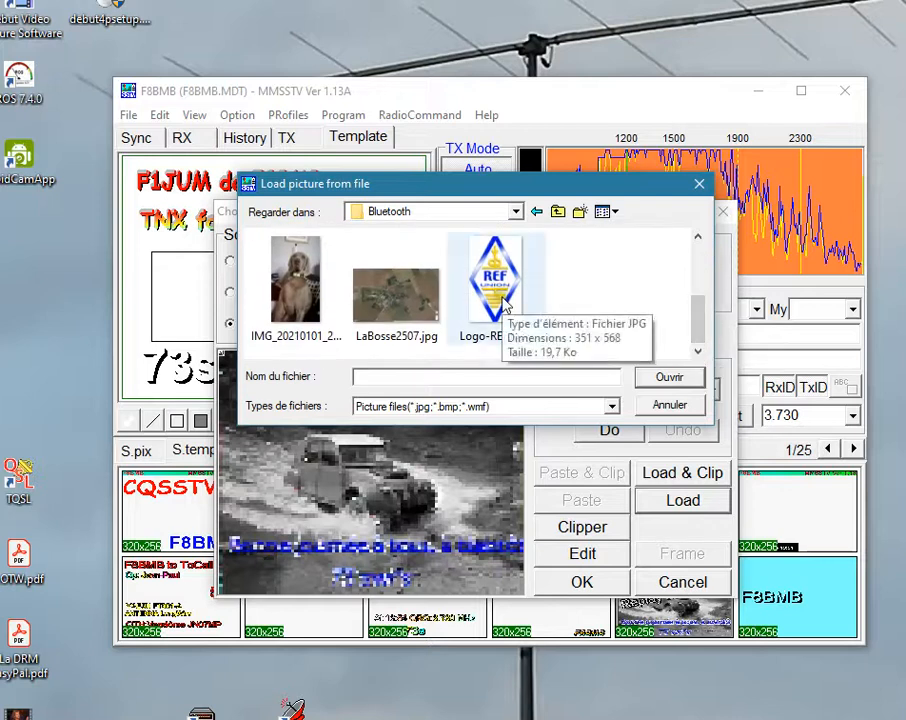
pyautogui.click(524, 323)
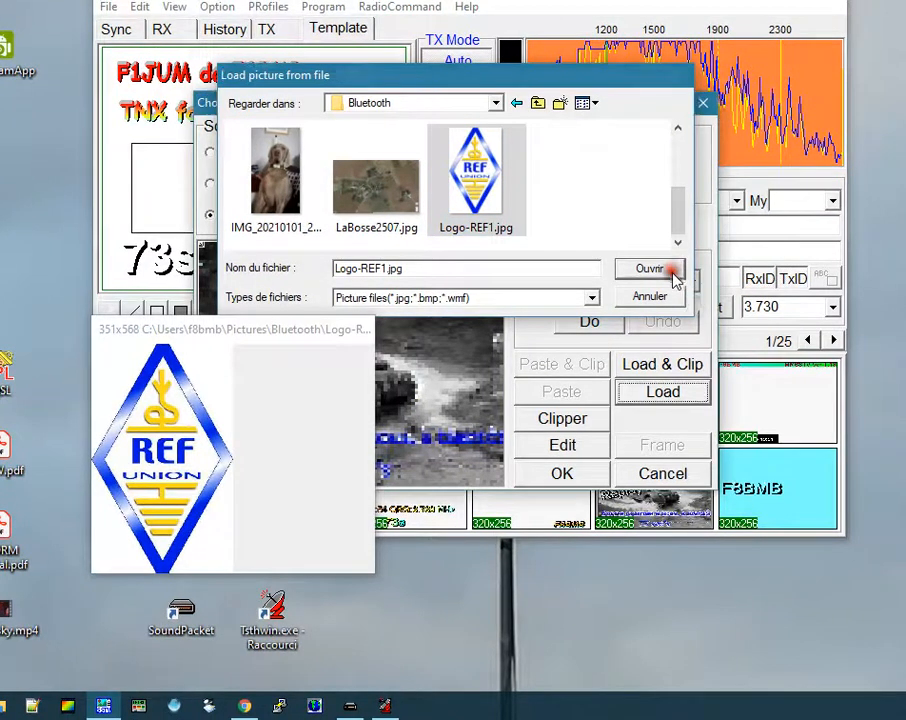
pyautogui.click(672, 271)
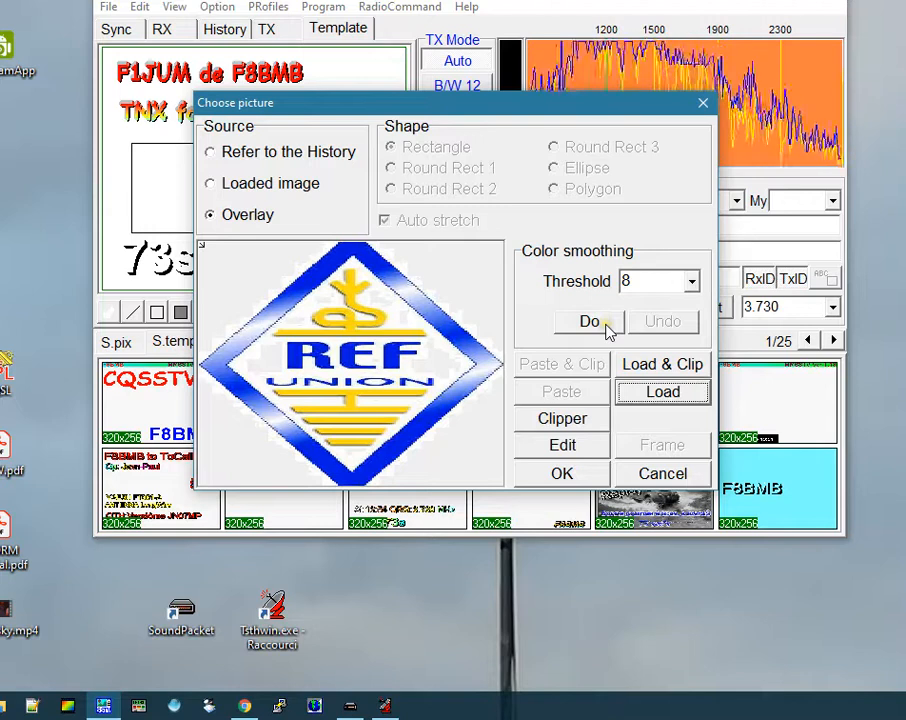
pyautogui.click(598, 475)
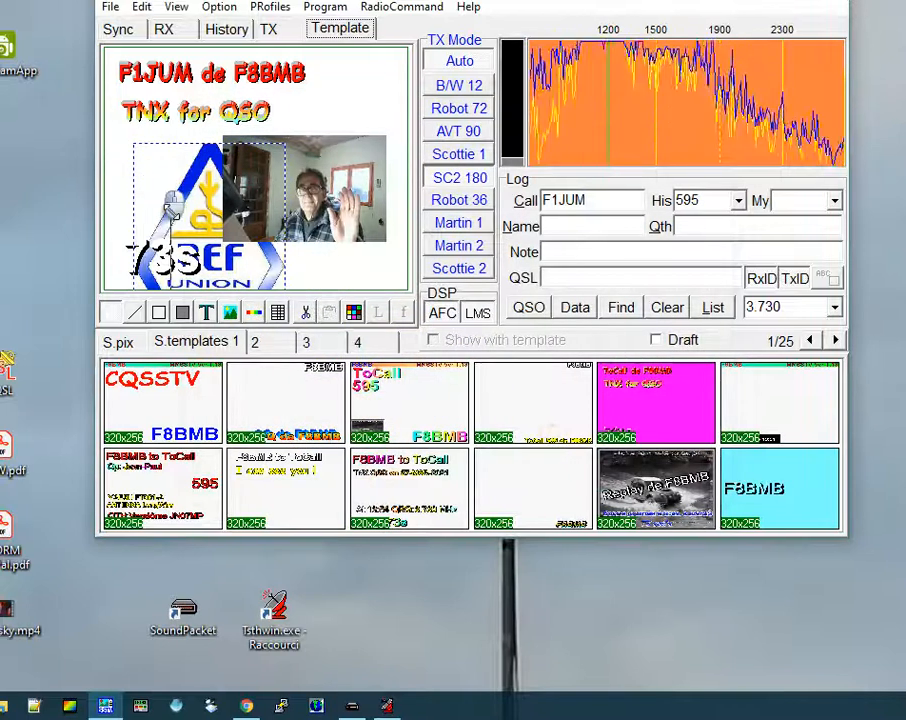
# Shrink the REF logo and place it between the "TNX for QSO" and "73s" texts, left of the photo.
pyautogui.moveTo(200, 239); pyautogui.dragTo(152, 161)
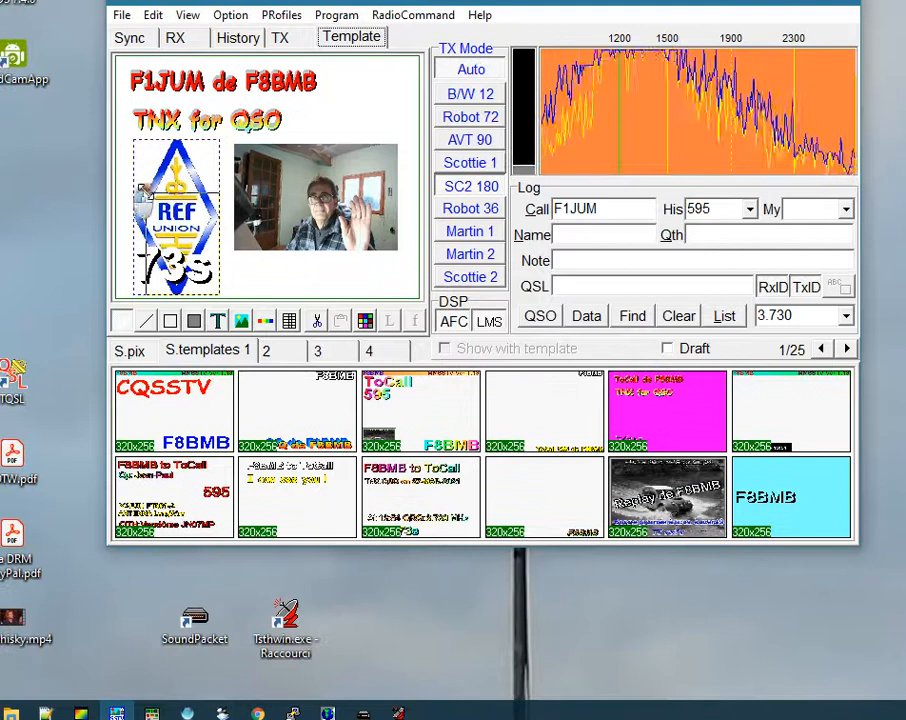
pyautogui.moveTo(140, 190); pyautogui.dragTo(145, 195)
pyautogui.moveTo(176, 232); pyautogui.dragTo(181, 179)
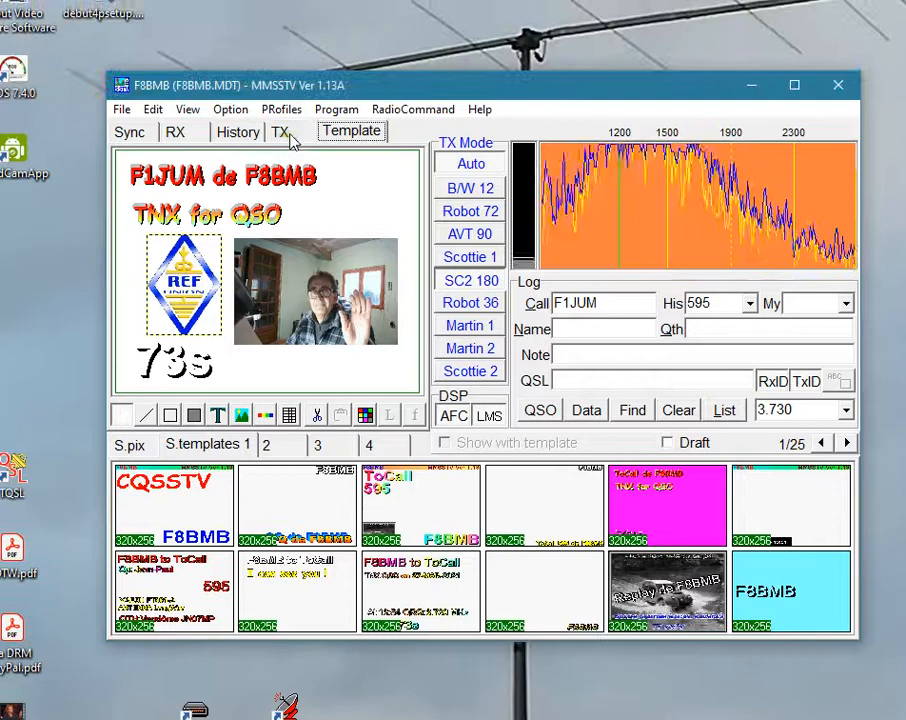
# Set the stock picture of the antenna mast on blue sky as the transmit background behind the template.
pyautogui.click(282, 133)
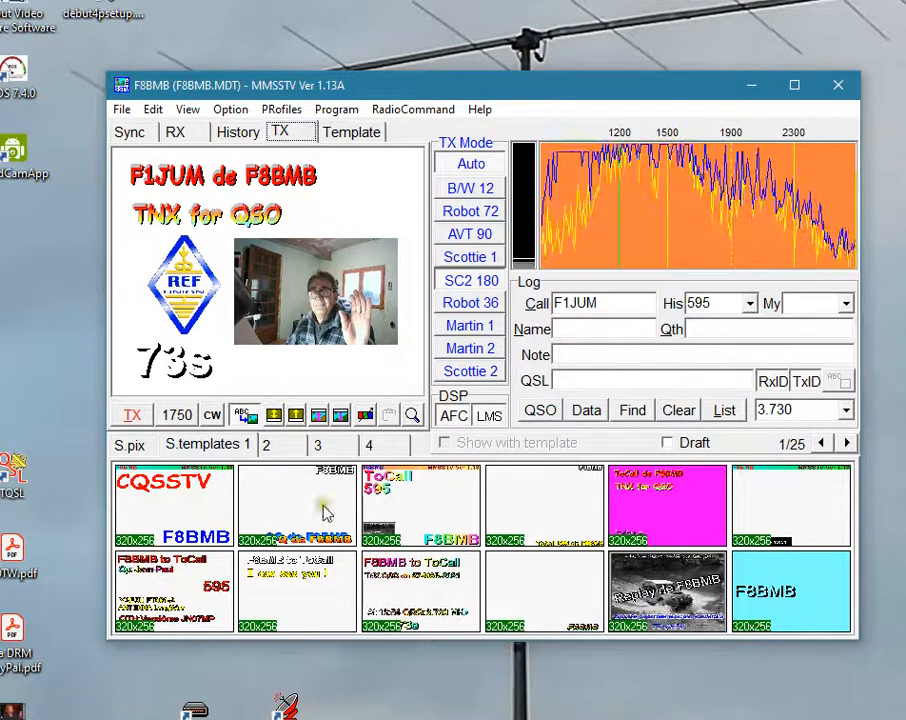
pyautogui.click(129, 444)
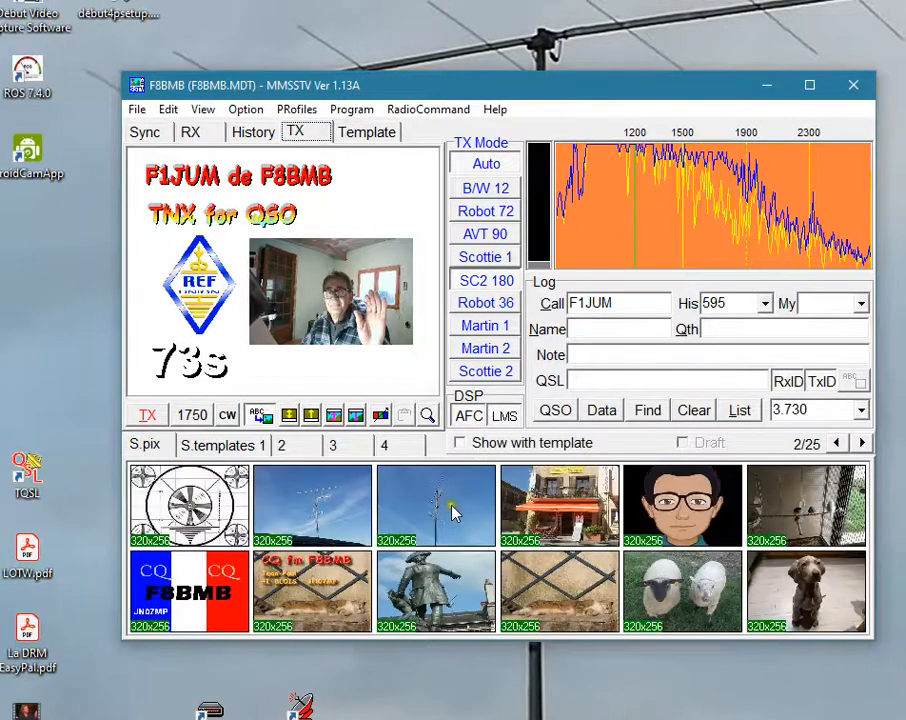
pyautogui.moveTo(453, 510); pyautogui.dragTo(203, 298)
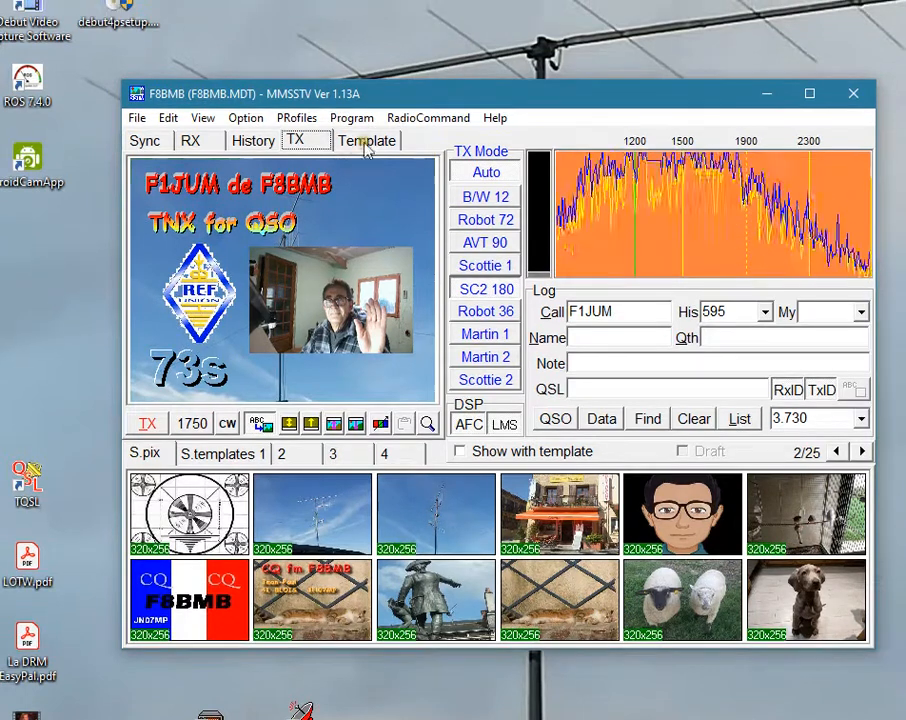
# Apply color smoothing with threshold 6 to the REF logo overlay and shift the logo slightly up and left.
pyautogui.click(367, 141)
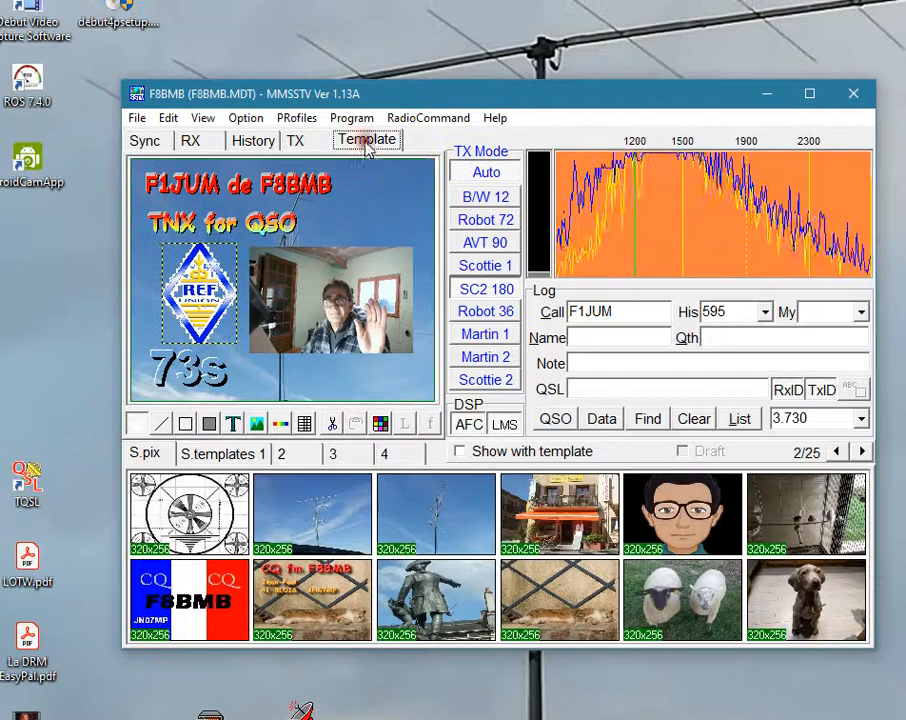
pyautogui.click(203, 293)
pyautogui.doubleClick(203, 293)
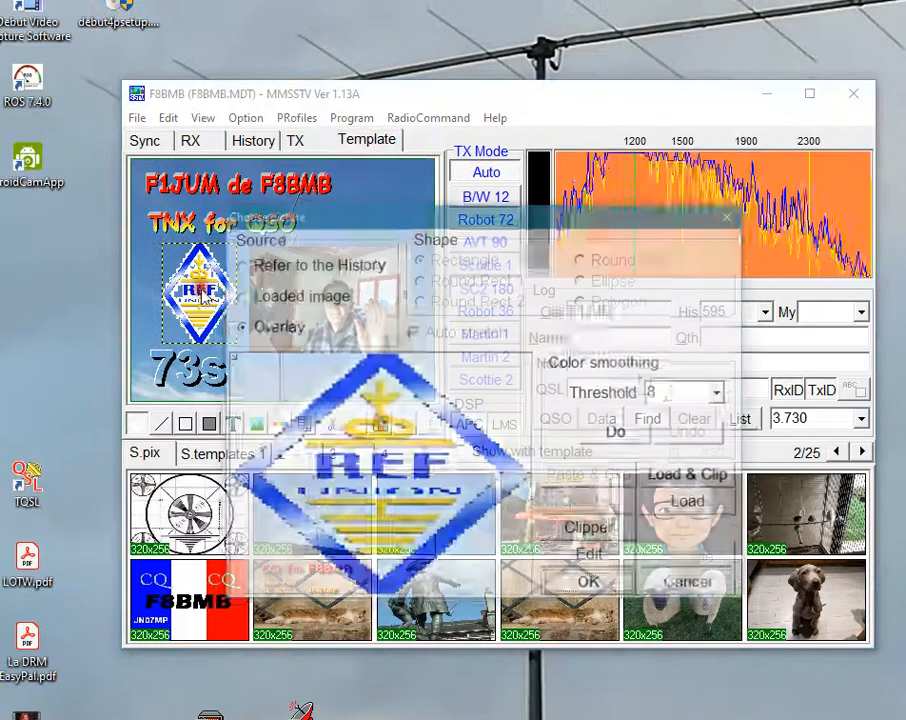
pyautogui.click(720, 393)
pyautogui.click(695, 445)
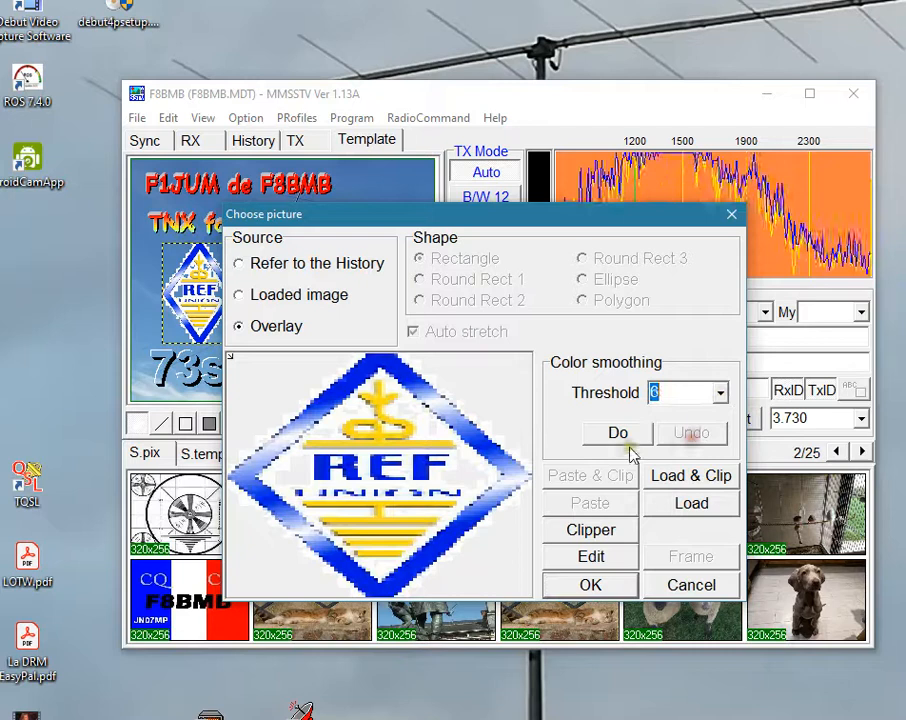
pyautogui.click(622, 435)
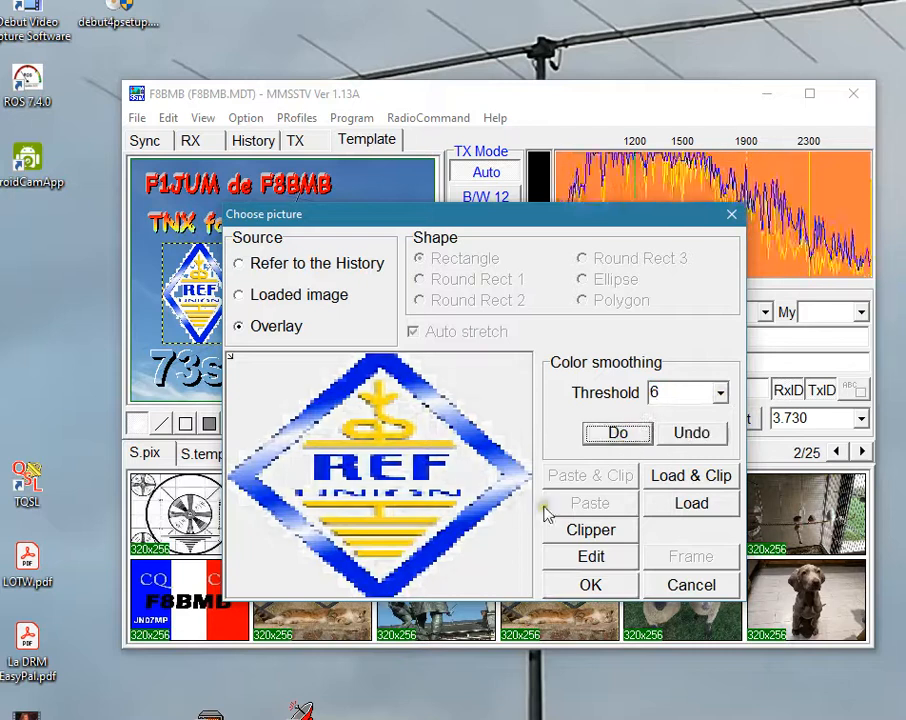
pyautogui.click(589, 584)
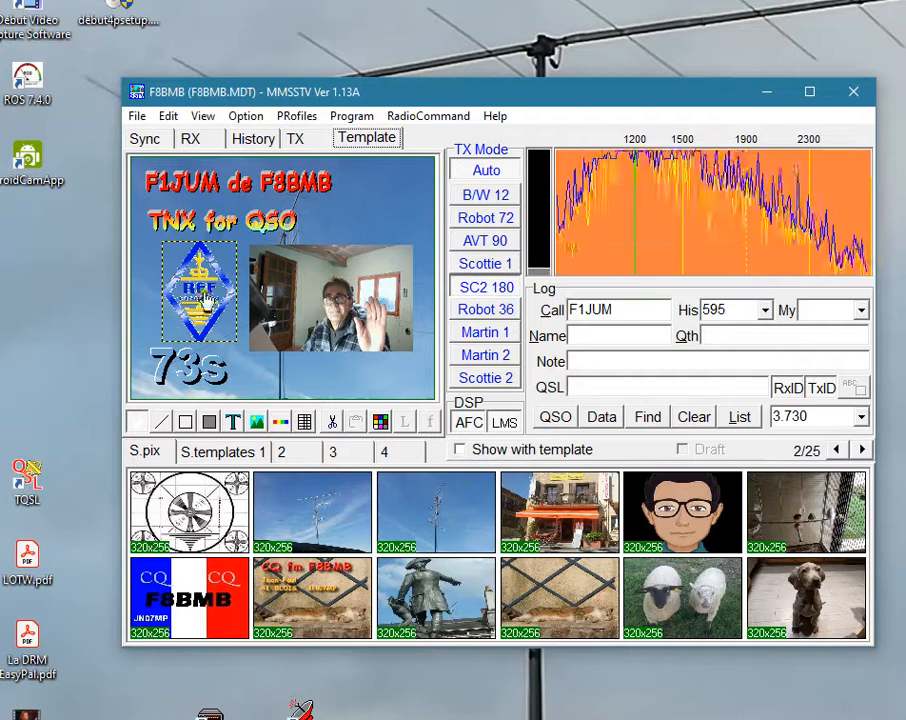
pyautogui.moveTo(226, 318); pyautogui.dragTo(220, 313)
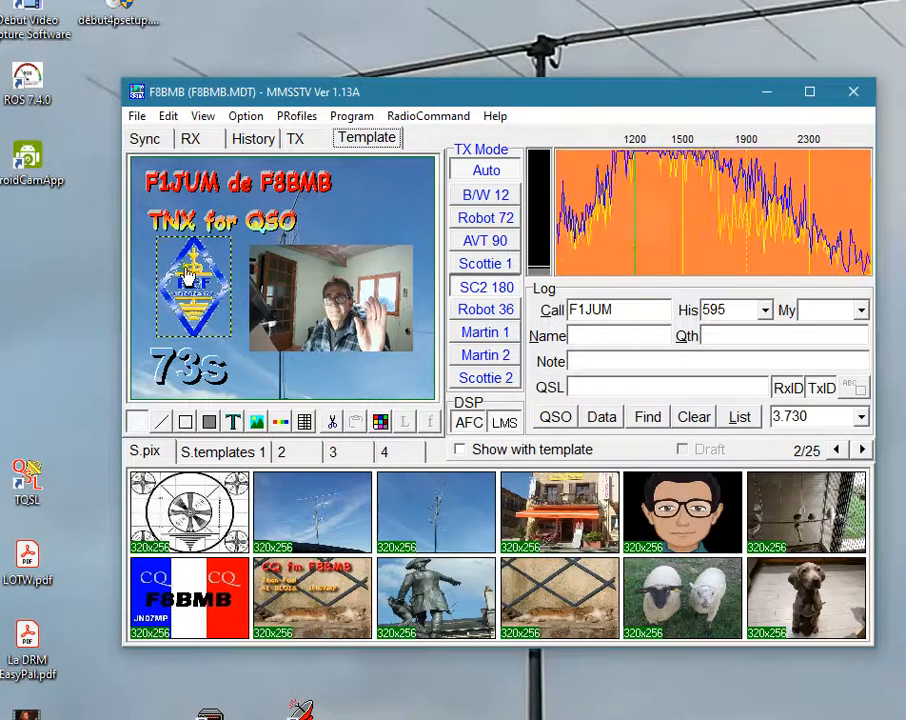
# Delete the webcam photo from the template and check the transmit view.
pyautogui.click(343, 310)
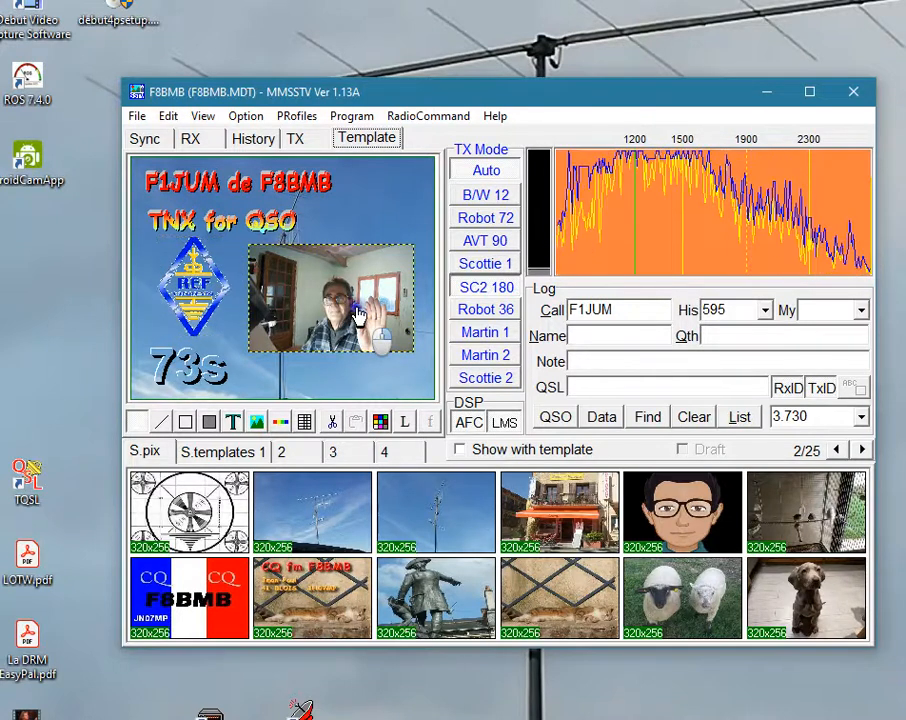
pyautogui.rightClick(359, 313)
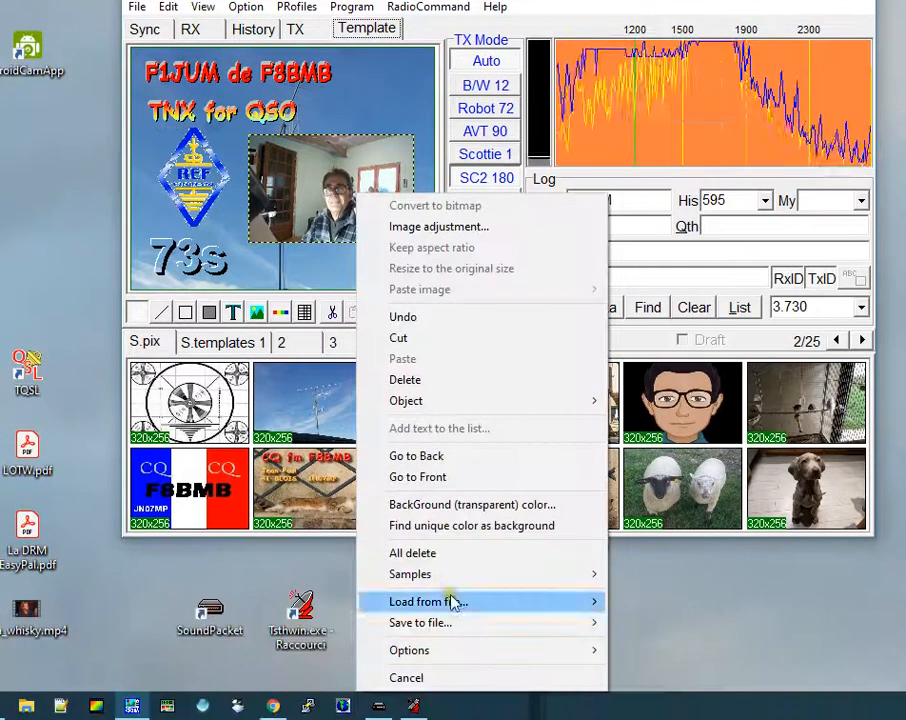
pyautogui.click(405, 379)
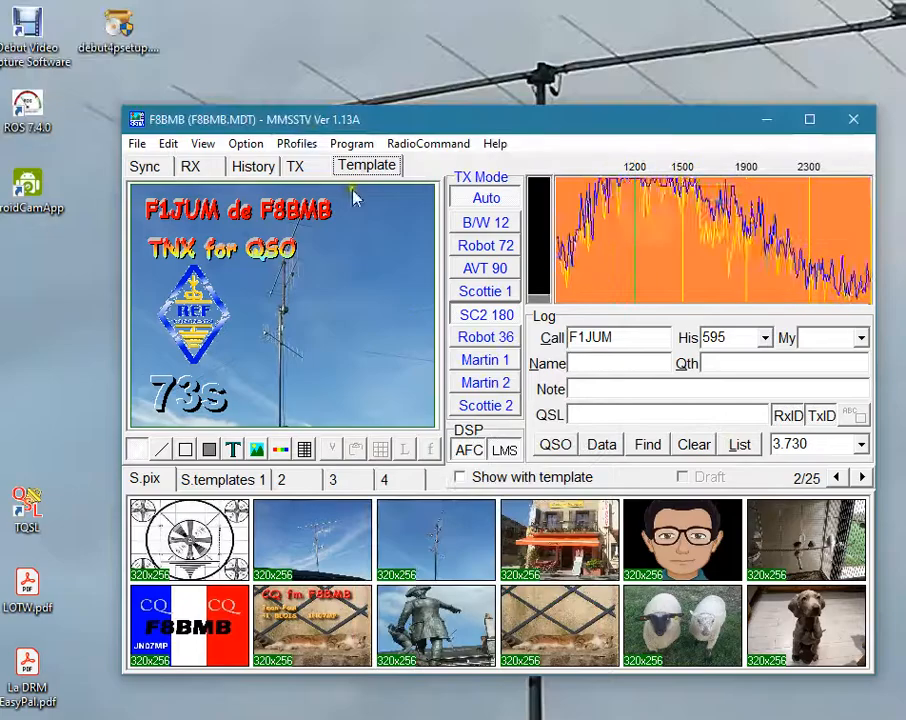
pyautogui.click(297, 30)
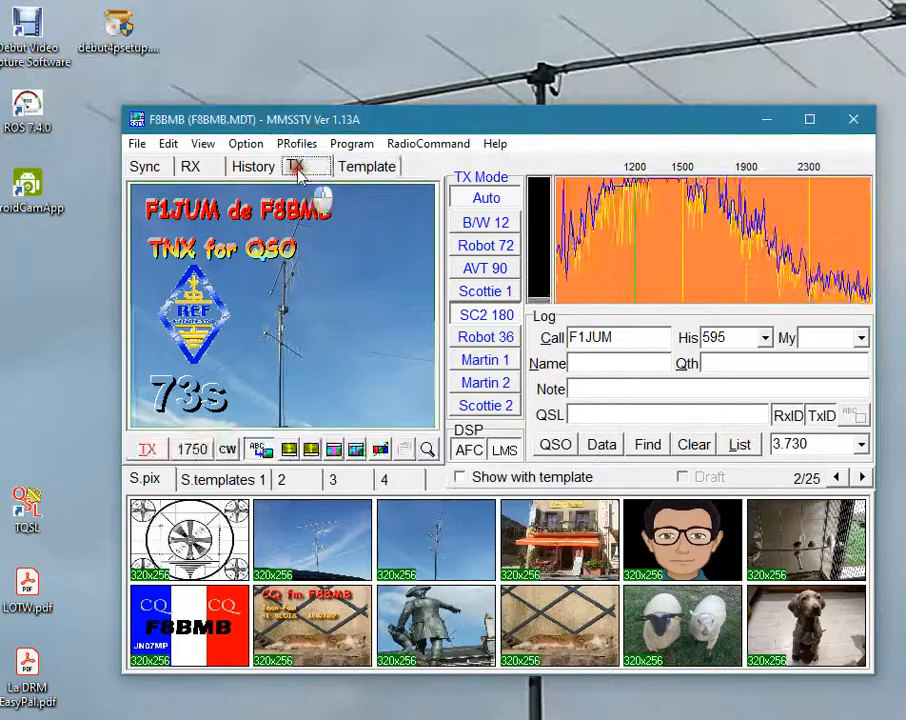
# Draw a picture area right of the antenna mast and fill it with Logo-REF1.jpg as a rectangular Loaded image.
pyautogui.click(368, 167)
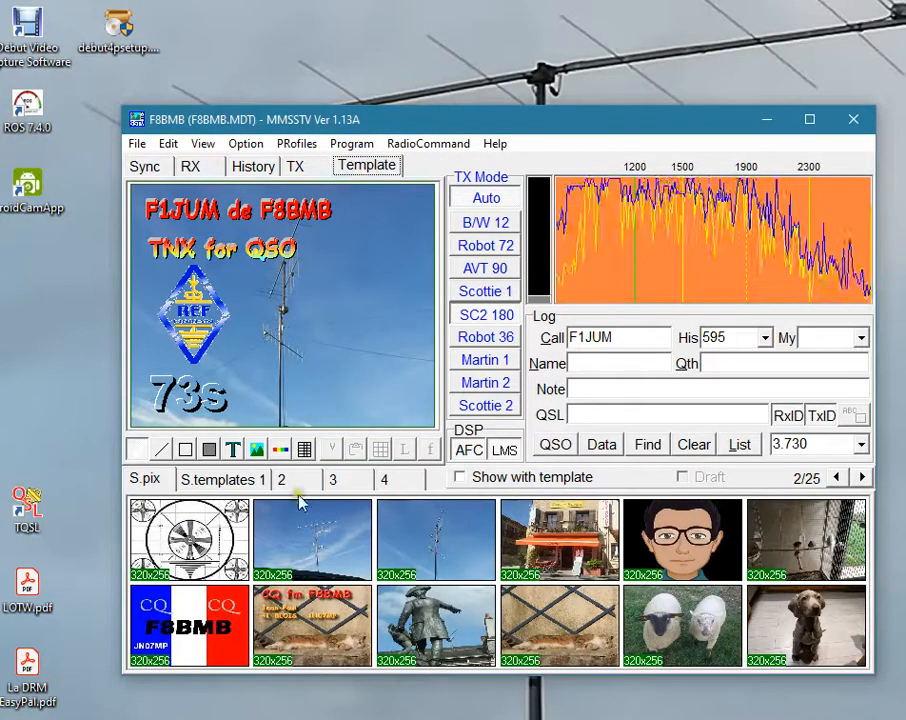
pyautogui.click(258, 451)
pyautogui.moveTo(311, 282); pyautogui.dragTo(404, 406)
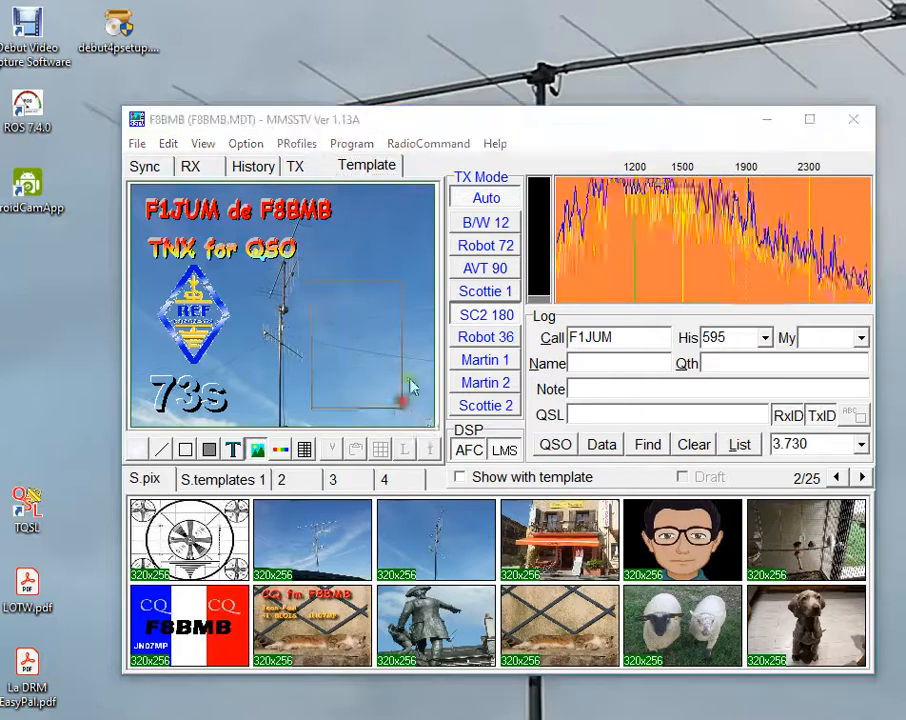
pyautogui.click(240, 321)
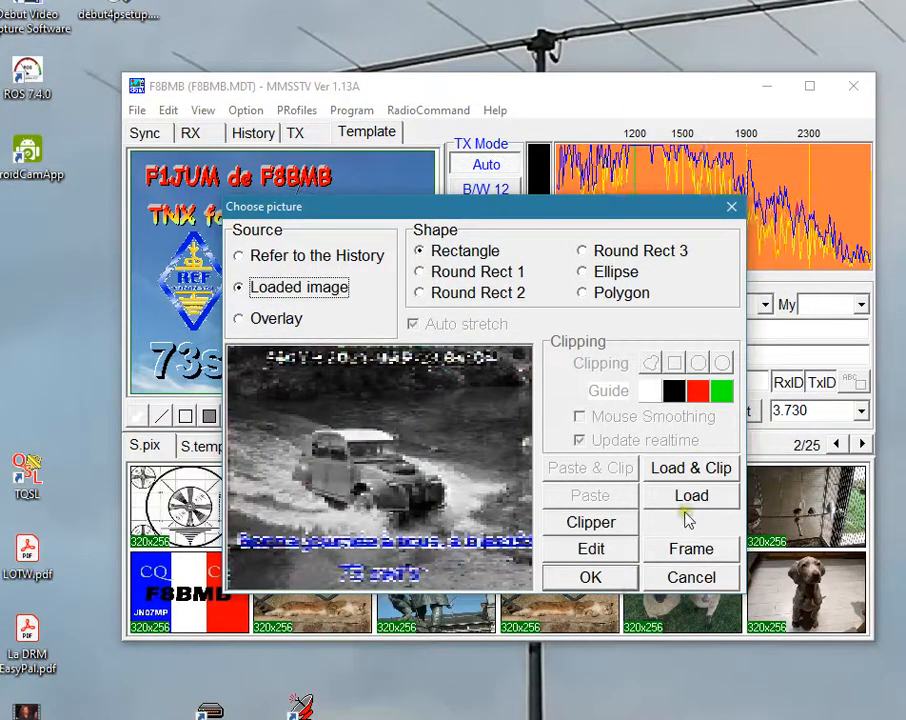
pyautogui.click(692, 497)
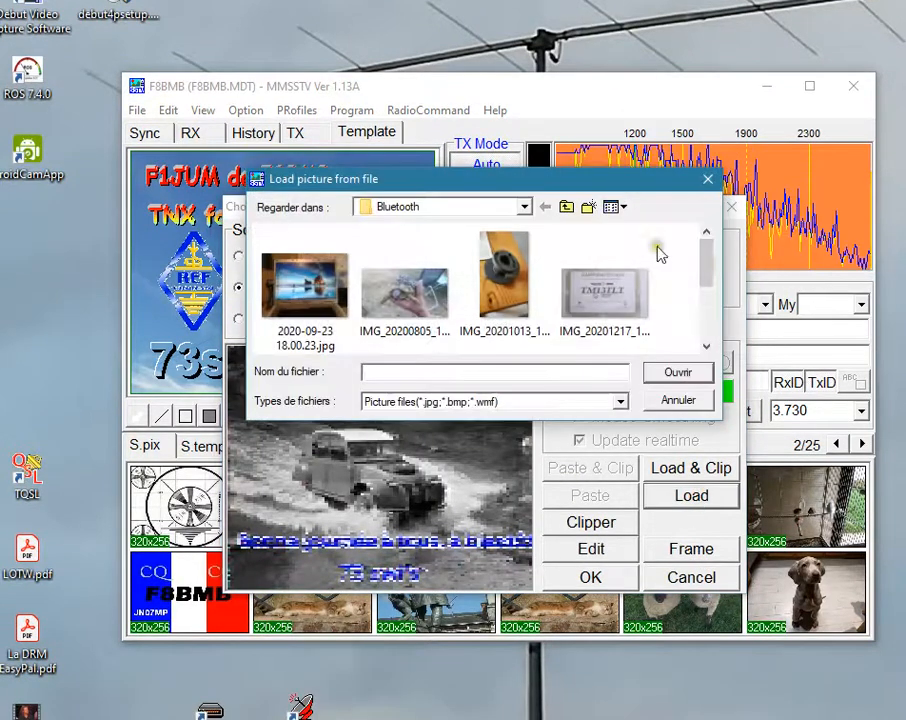
pyautogui.scroll(-3, 712, 270)
pyautogui.click(504, 285)
pyautogui.click(680, 372)
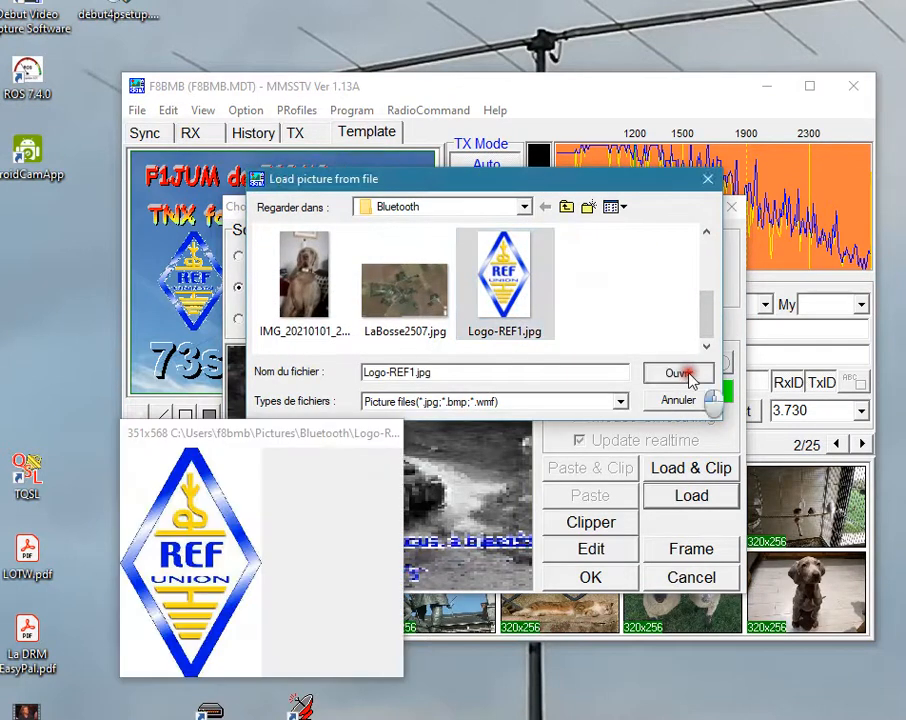
pyautogui.click(604, 578)
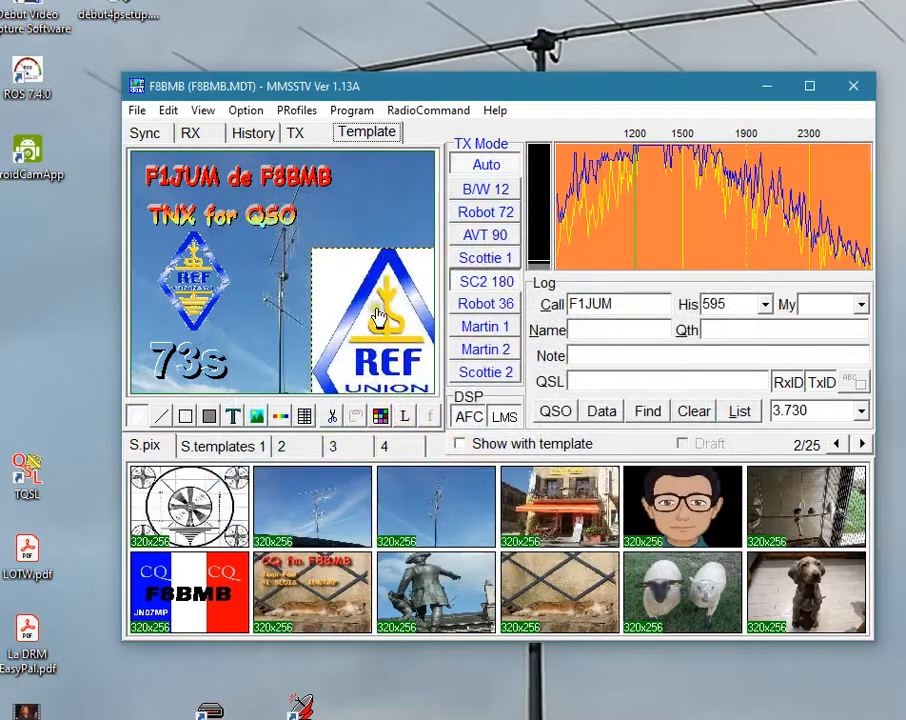
# Resize the second REF logo to fit right of the antenna mast and delete it from the template.
pyautogui.moveTo(314, 250); pyautogui.dragTo(353, 322)
pyautogui.moveTo(299, 261); pyautogui.dragTo(343, 256)
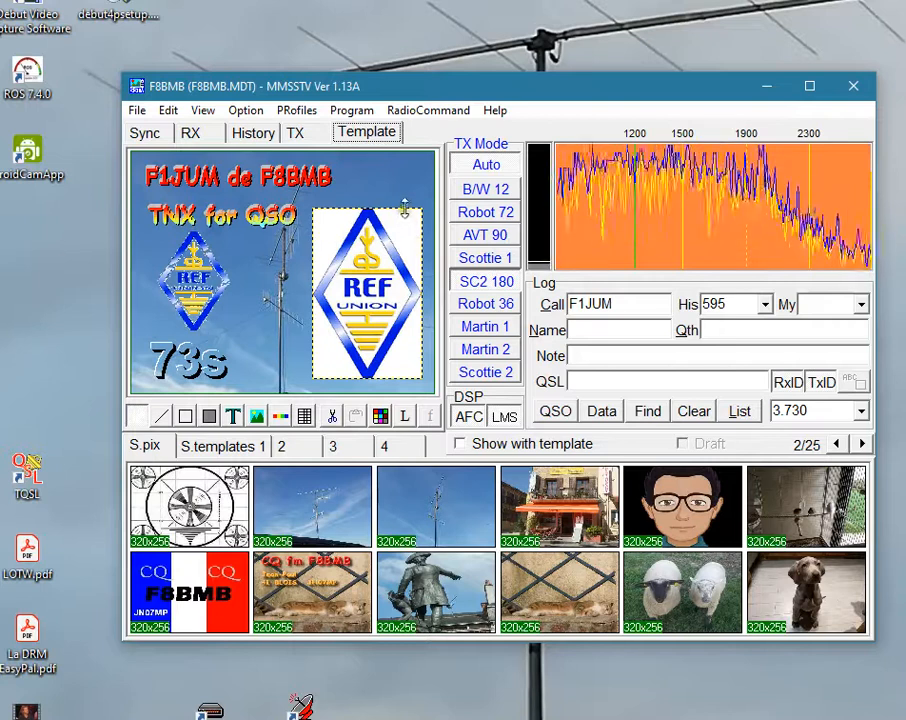
pyautogui.moveTo(424, 210); pyautogui.dragTo(411, 242)
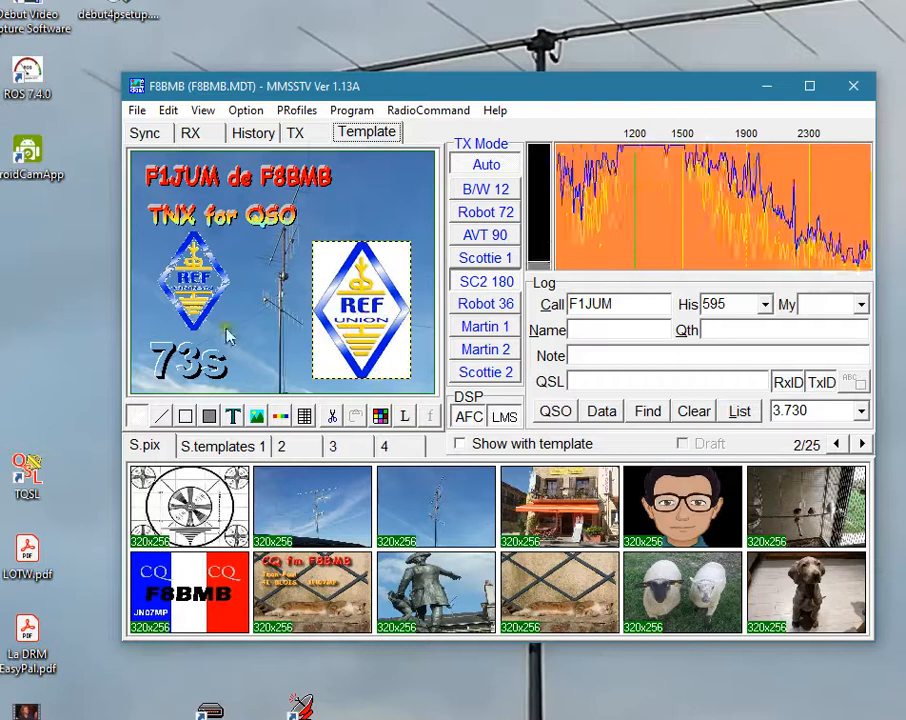
pyautogui.rightClick(369, 312)
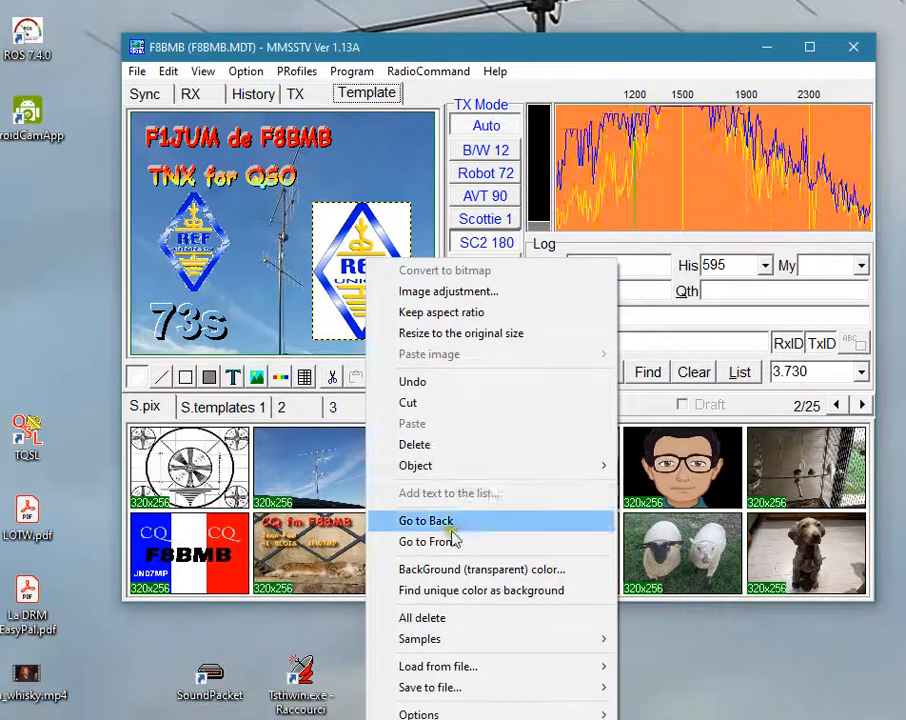
pyautogui.click(441, 446)
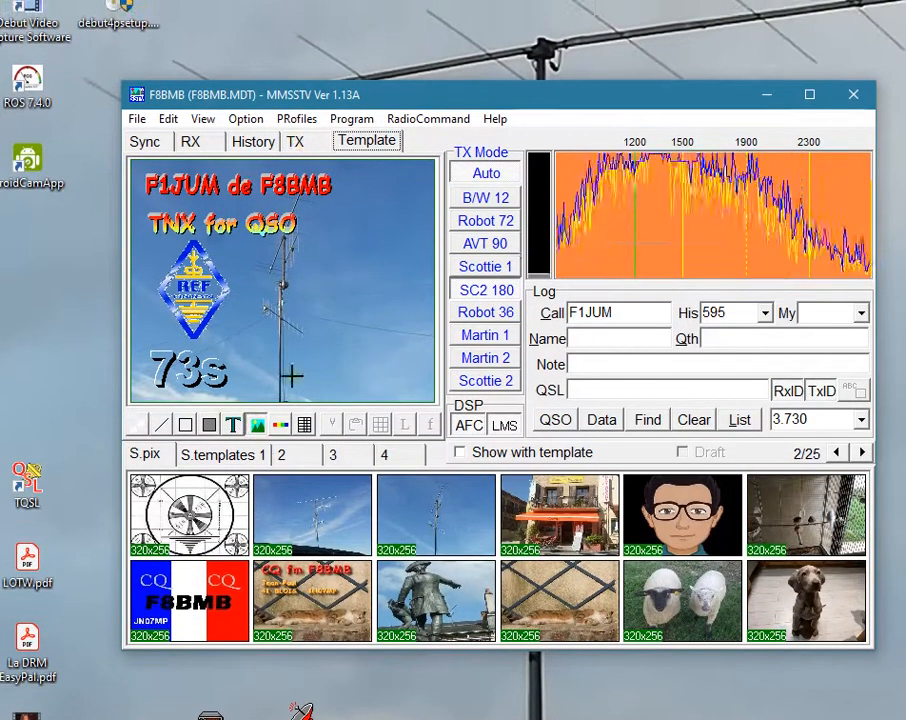
# Draw a picture area right of the antenna mast and fill it with WIN_20210225_18_25_30_Pro.jpg from Images > Pellicule as a rectangular Loaded image.
pyautogui.moveTo(265, 263); pyautogui.dragTo(422, 371)
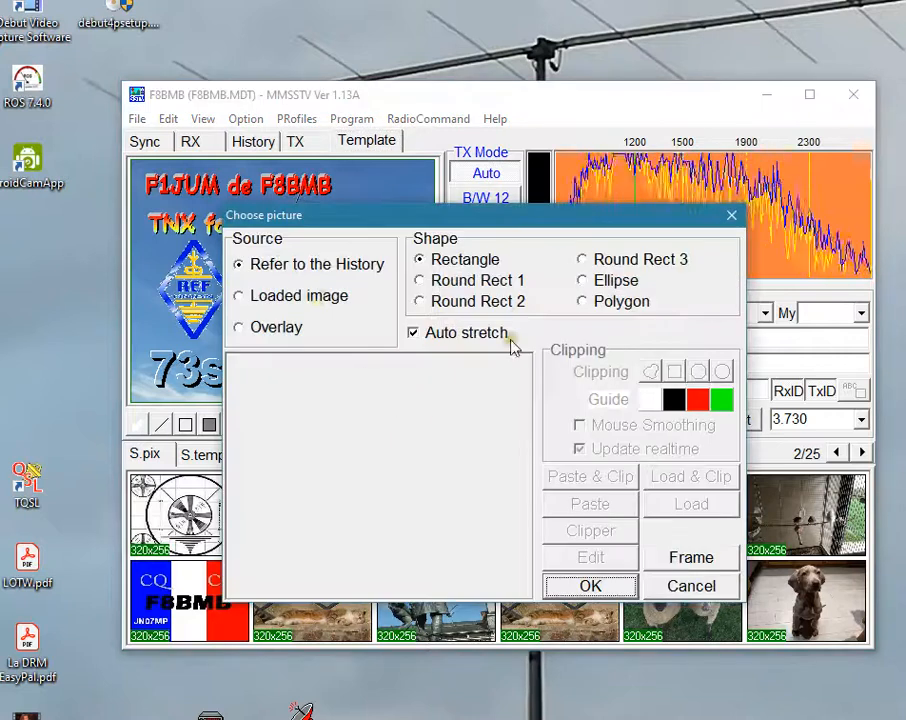
pyautogui.click(300, 296)
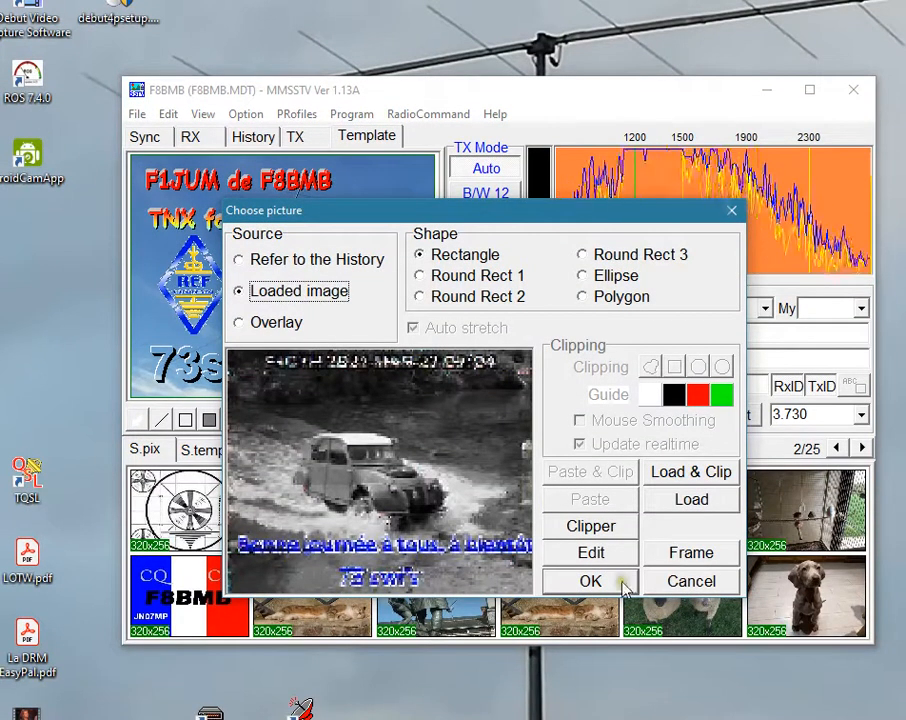
pyautogui.click(712, 503)
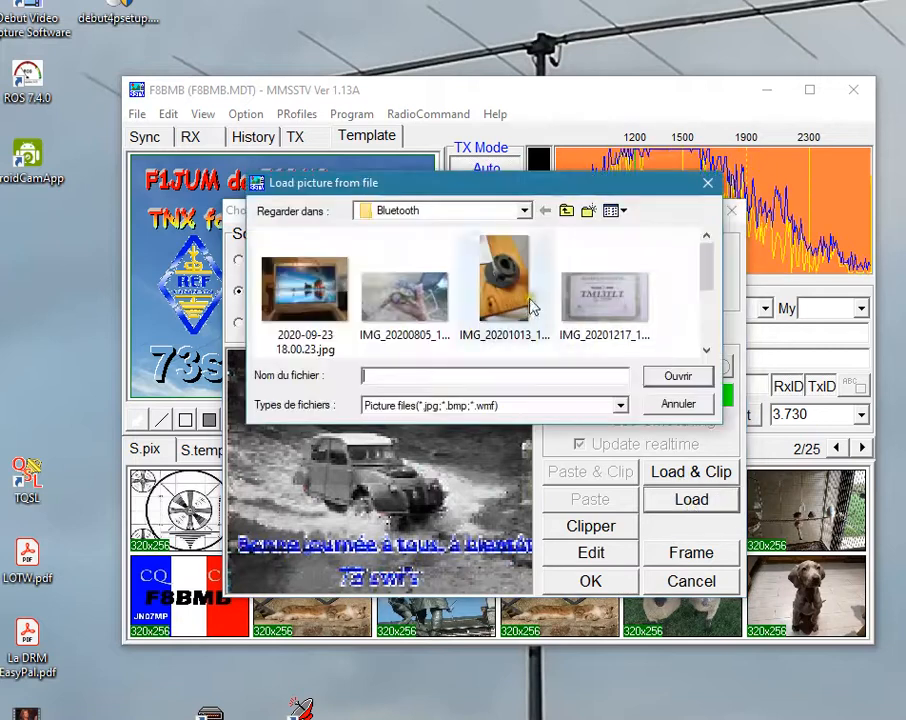
pyautogui.click(522, 212)
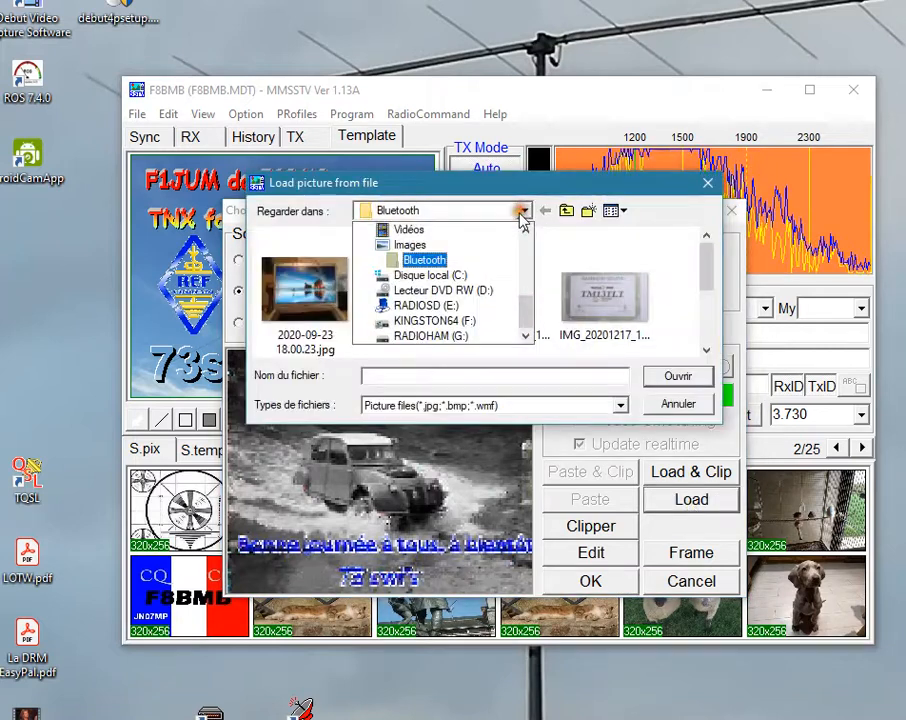
pyautogui.click(467, 245)
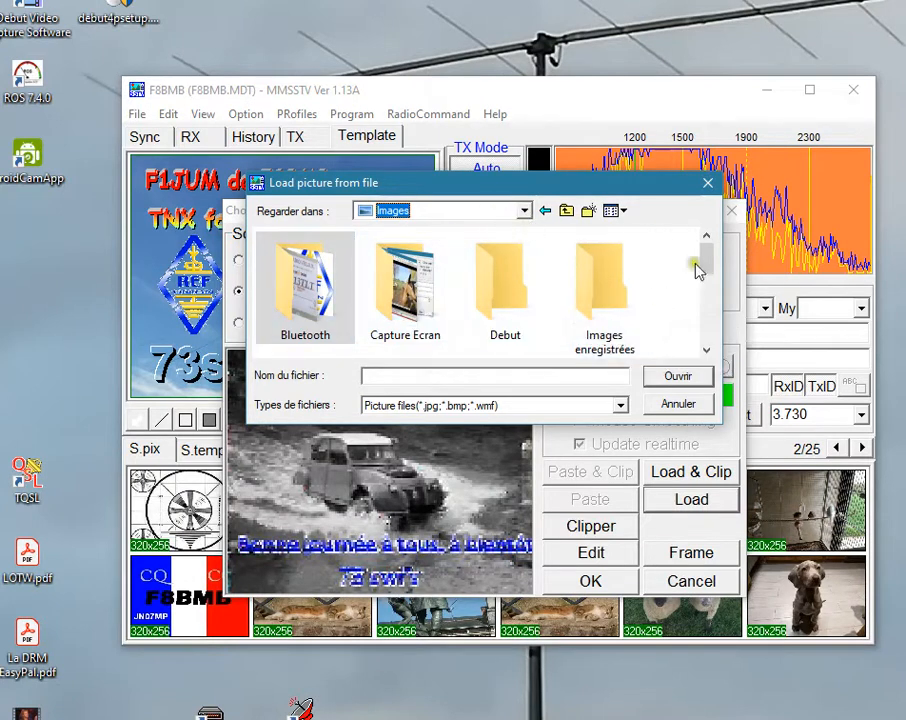
pyautogui.moveTo(707, 258); pyautogui.dragTo(713, 312)
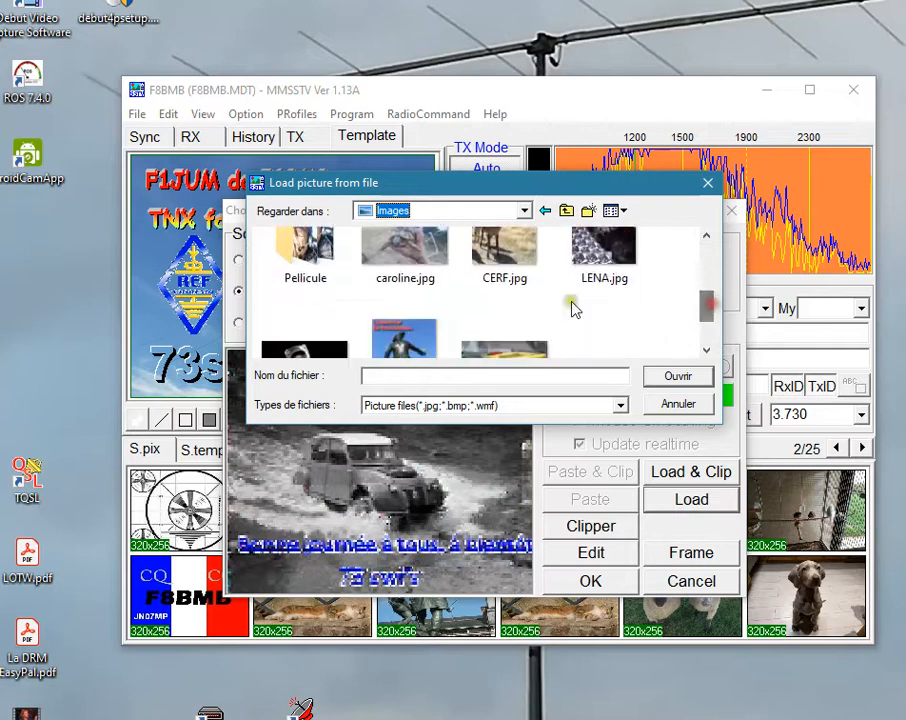
pyautogui.doubleClick(330, 268)
pyautogui.click(305, 295)
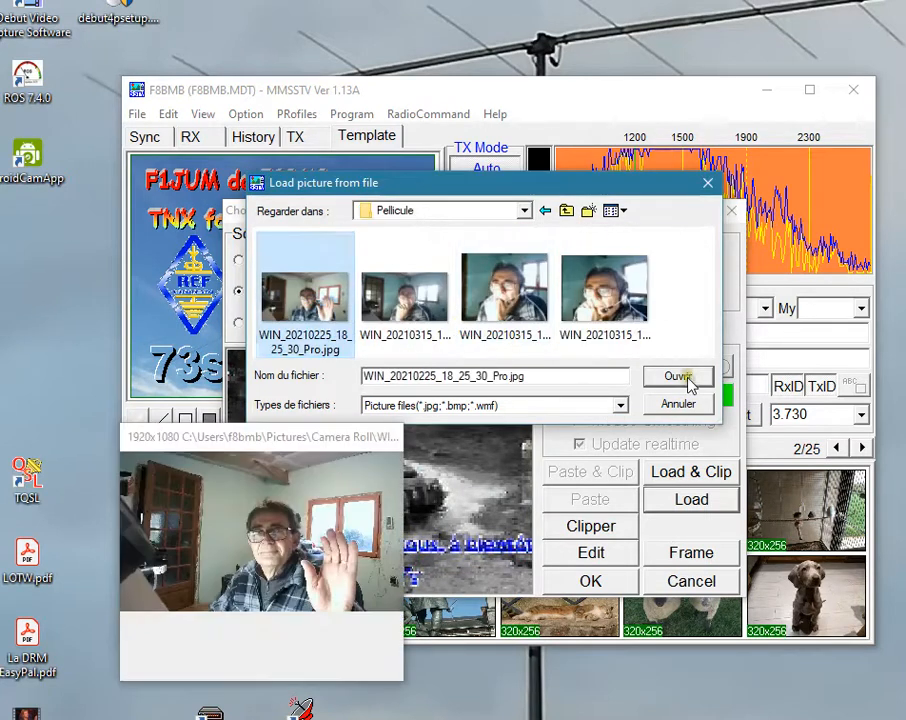
pyautogui.click(680, 376)
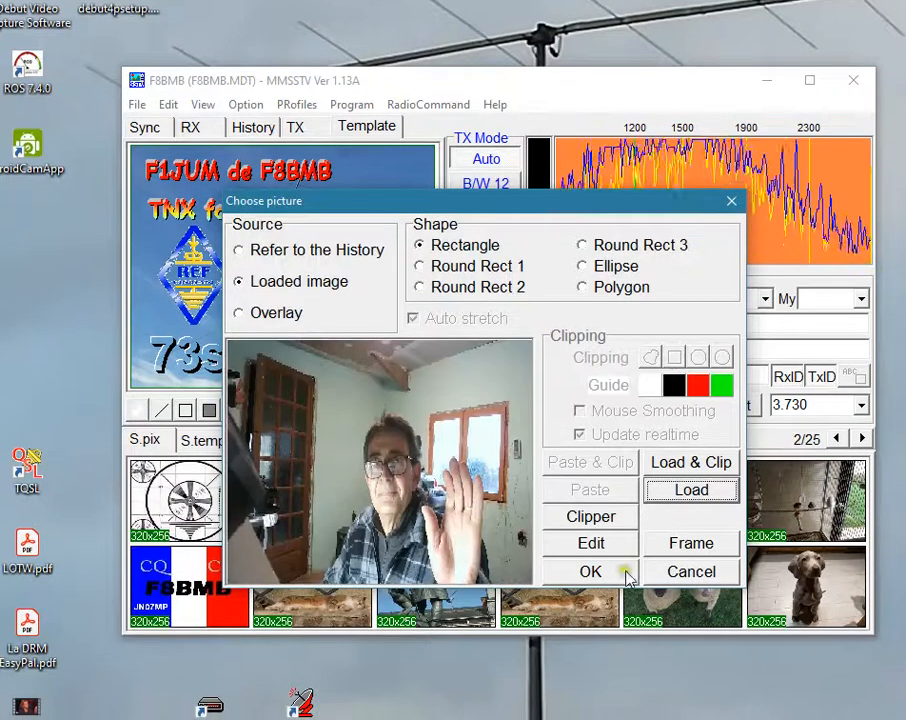
pyautogui.click(615, 581)
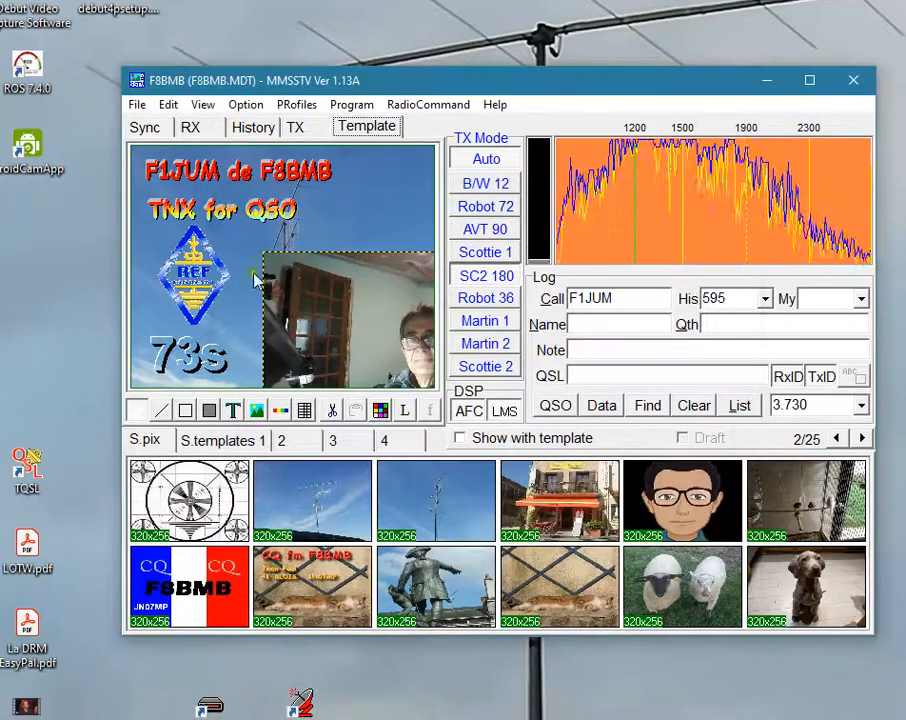
# Resize and position the webcam photo so it sits fully visible right of the REF logo, below the TNX for QSO text.
pyautogui.moveTo(262, 254); pyautogui.dragTo(334, 322)
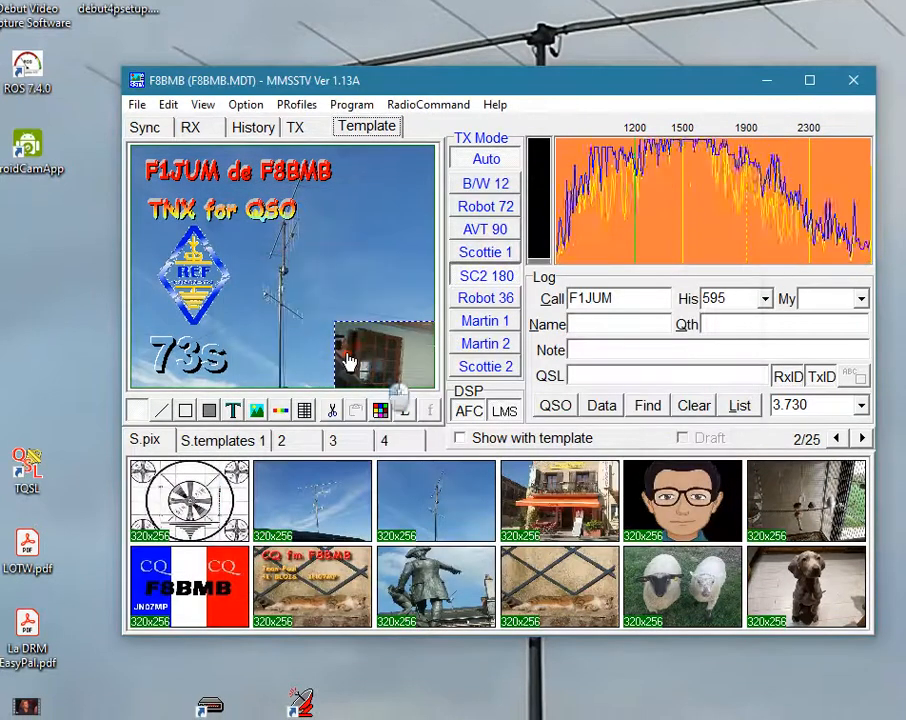
pyautogui.moveTo(283, 278); pyautogui.dragTo(273, 272)
pyautogui.moveTo(234, 231); pyautogui.dragTo(288, 245)
pyautogui.moveTo(355, 291); pyautogui.dragTo(299, 306)
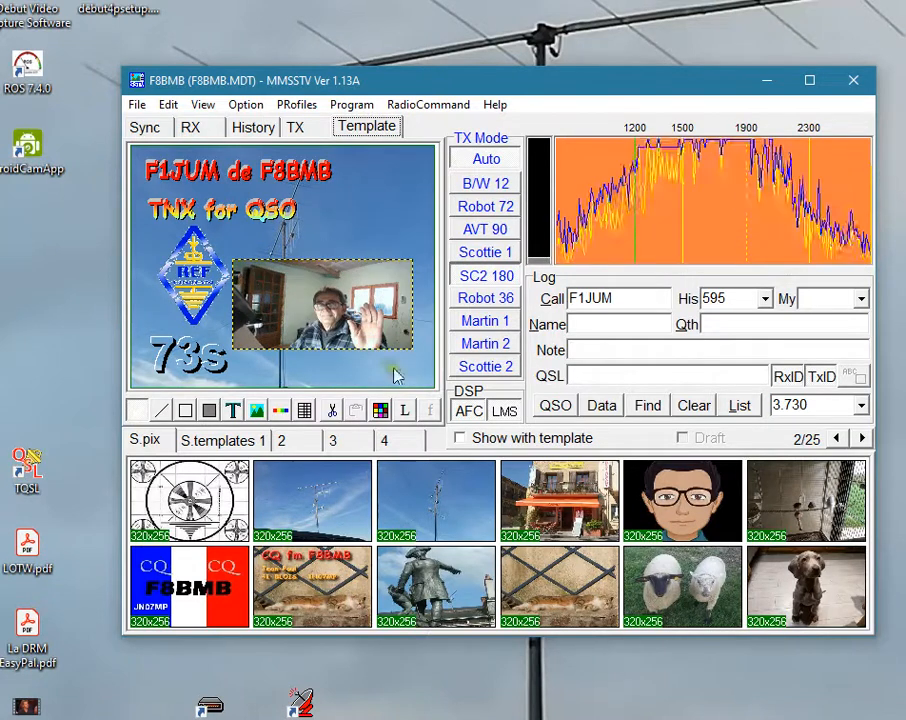
pyautogui.moveTo(408, 348)
pyautogui.mouseDown()
pyautogui.moveTo(434, 376)
pyautogui.moveTo(415, 368)
pyautogui.mouseUp()
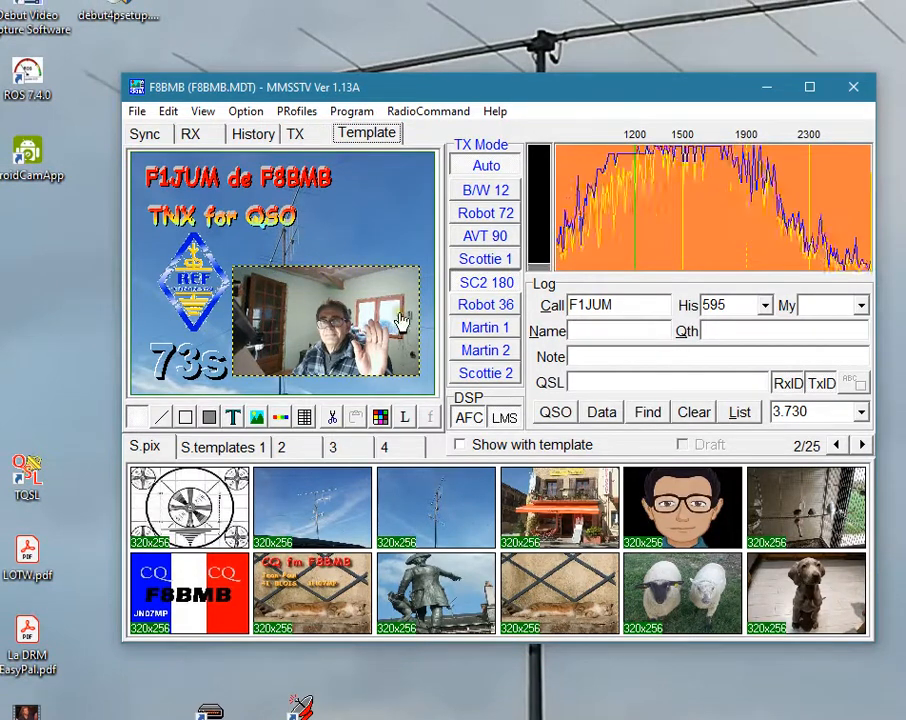
# Save all template items to the Stock folder as TemplateDemo.mtm and check the transmit view.
pyautogui.rightClick(367, 225)
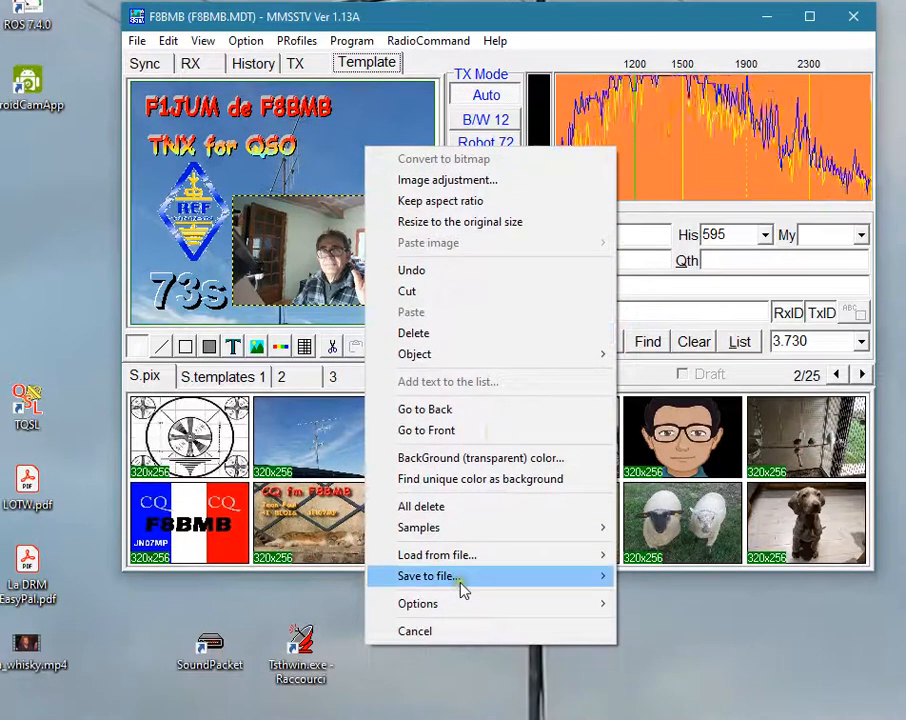
pyautogui.moveTo(456, 649)
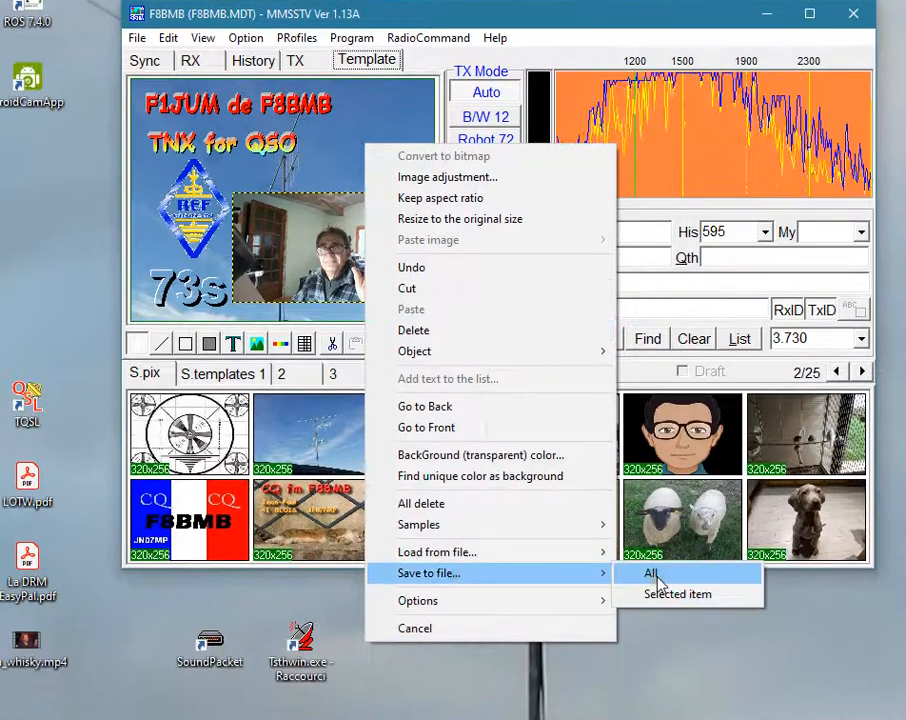
pyautogui.click(658, 578)
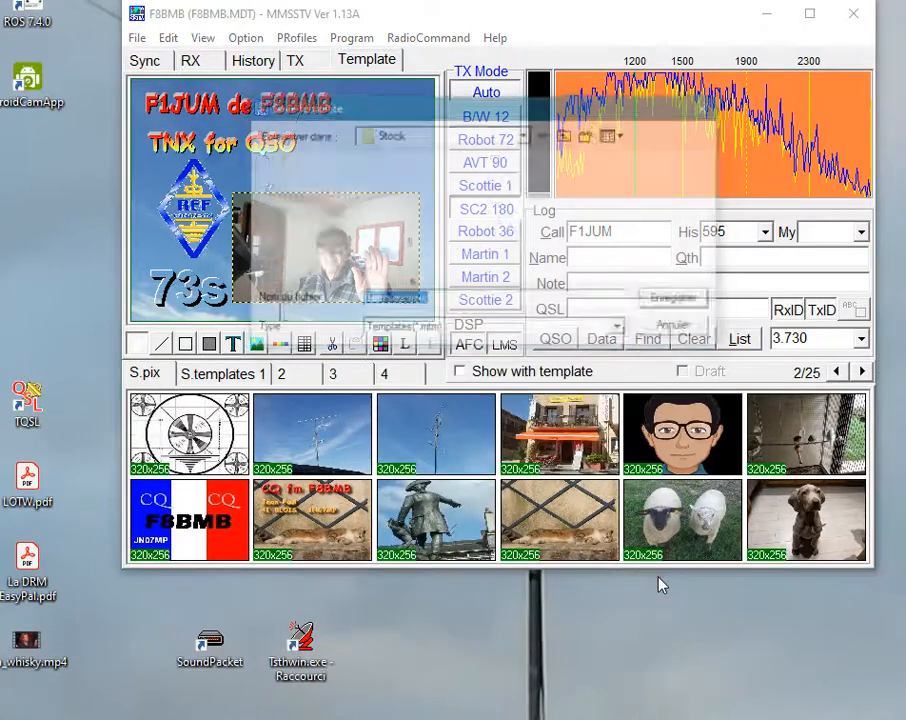
pyautogui.click(409, 299)
pyautogui.write('Demo.mtm')
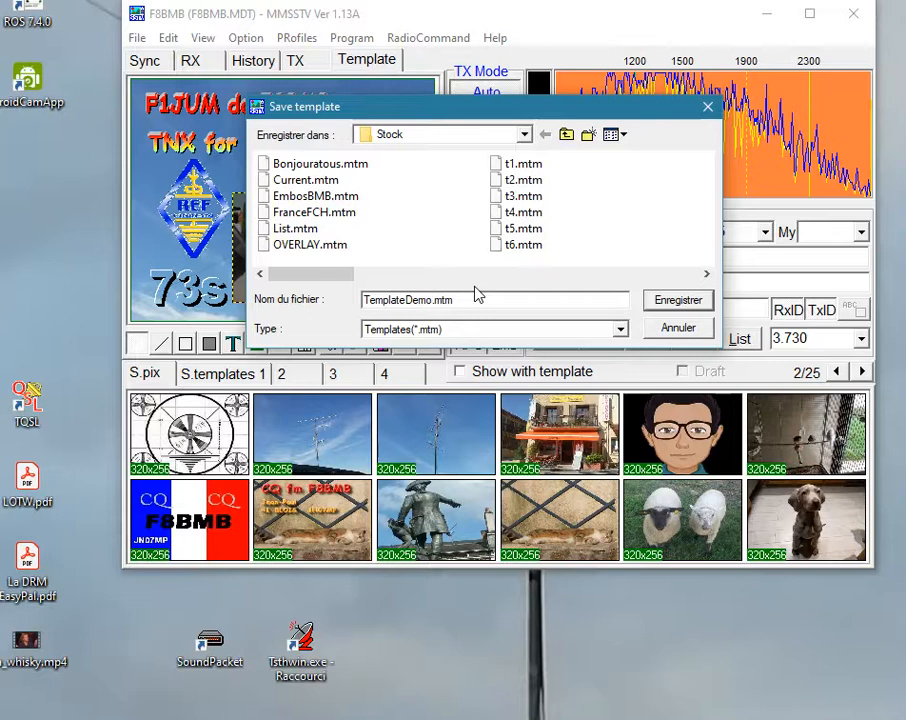
pyautogui.click(680, 300)
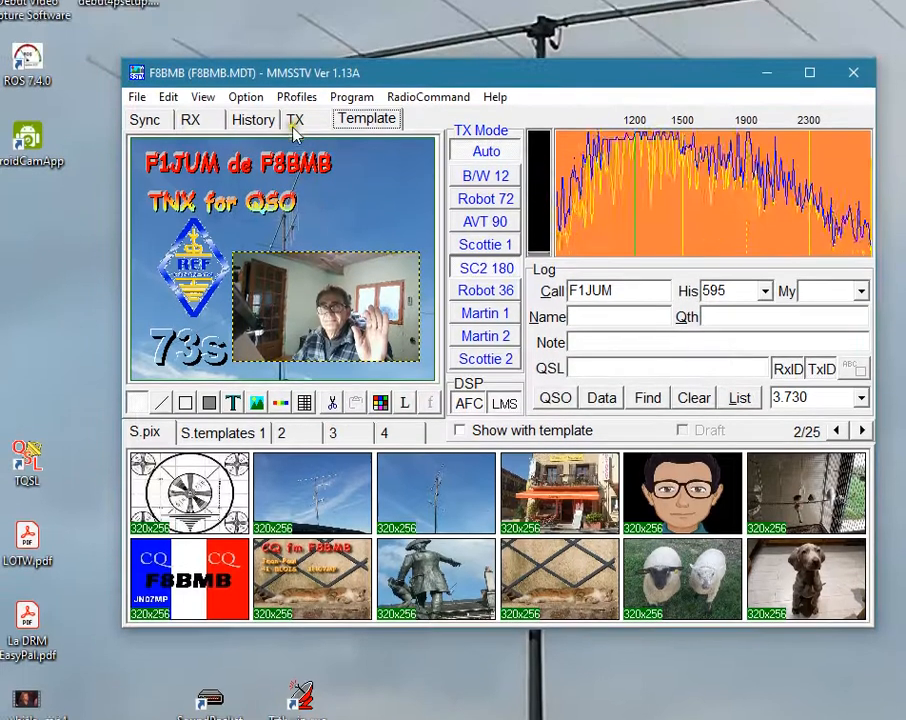
pyautogui.click(295, 70)
pyautogui.click(367, 70)
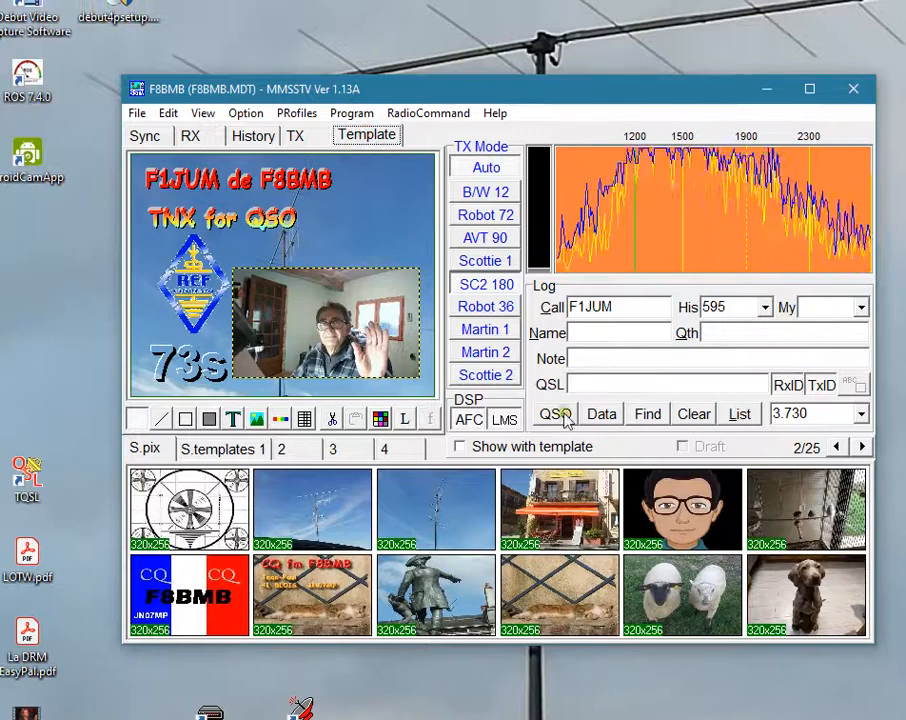
# Load TemplateDemo.mtm into the first empty slot on page 2 of S.templates 1.
pyautogui.click(245, 449)
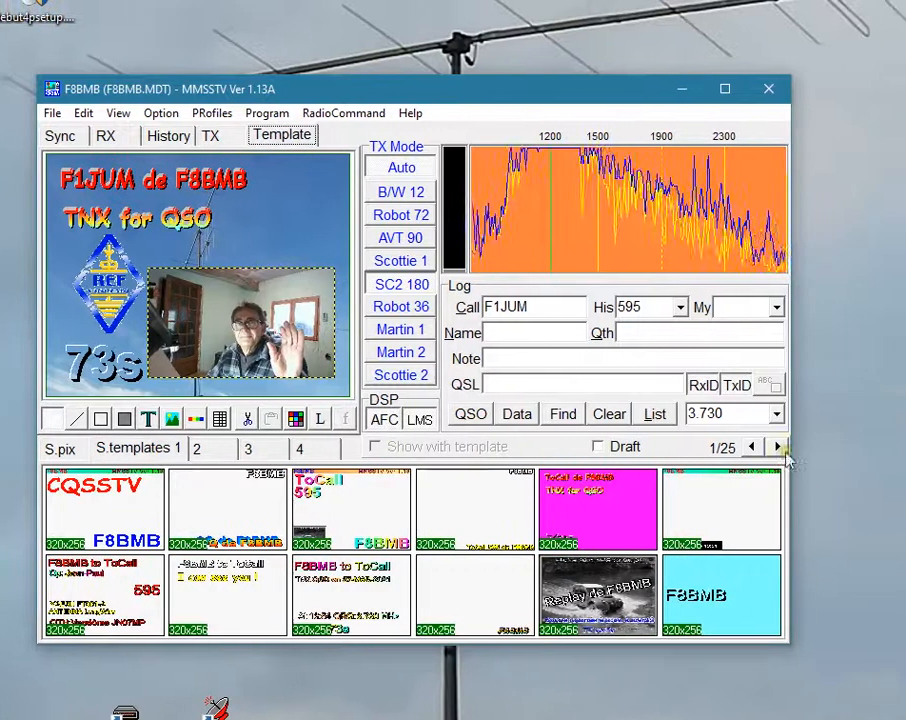
pyautogui.click(861, 447)
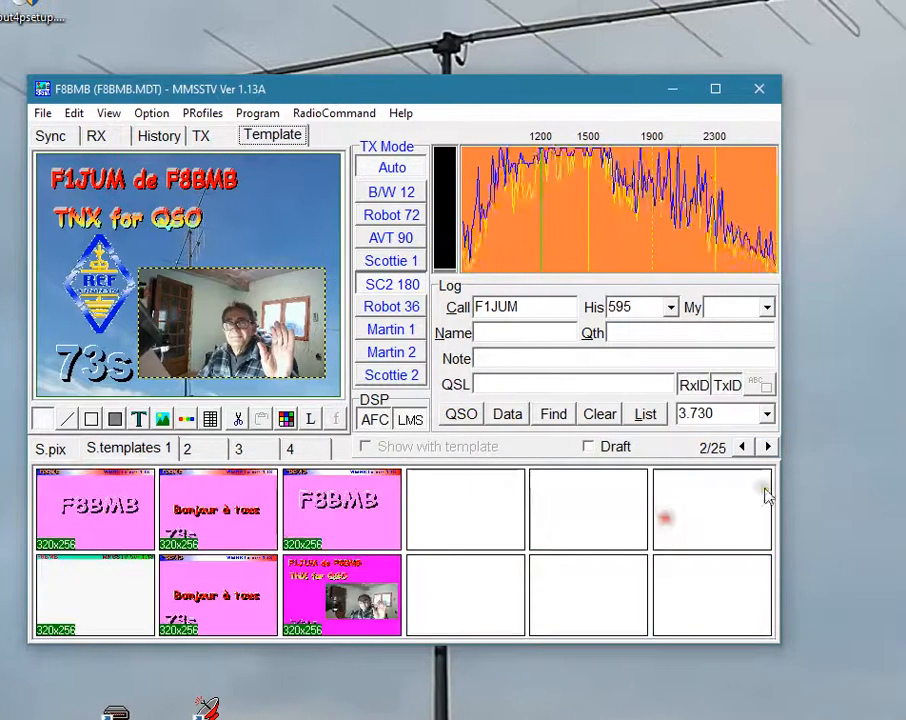
pyautogui.rightClick(478, 518)
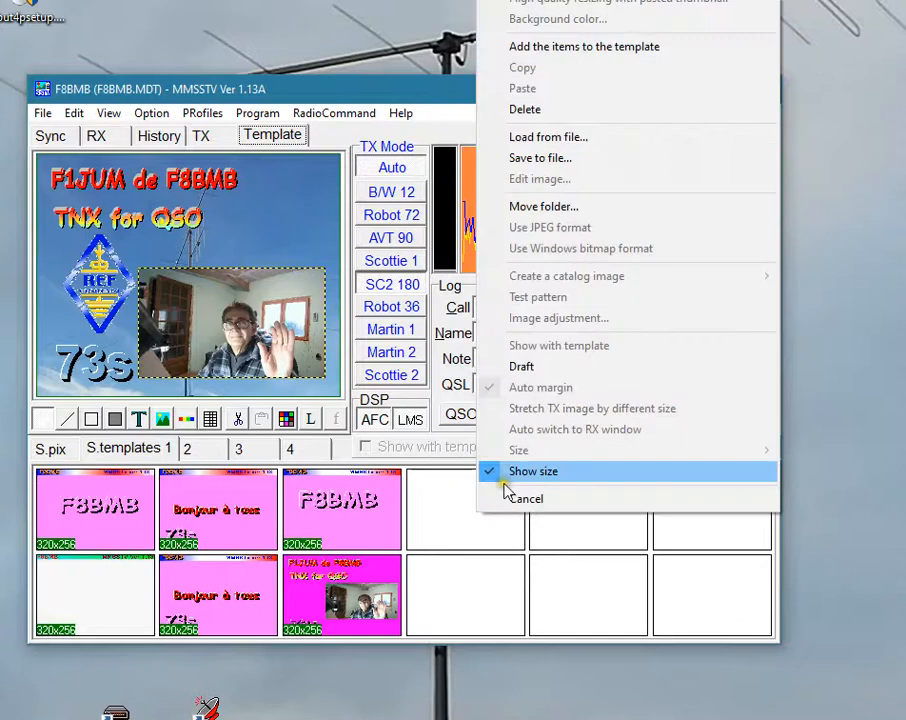
pyautogui.click(545, 138)
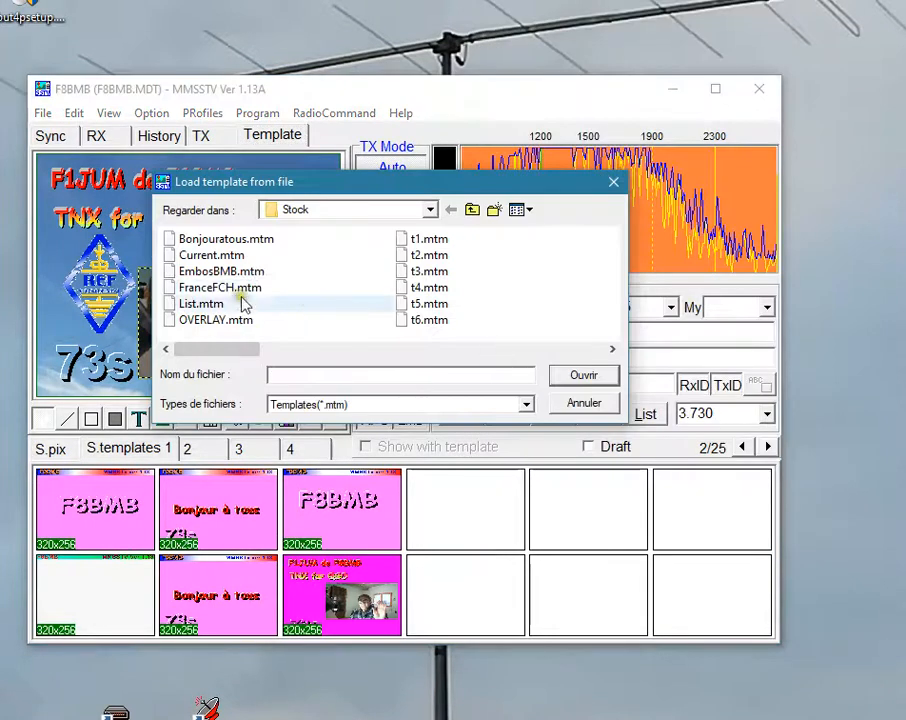
pyautogui.moveTo(252, 348); pyautogui.dragTo(568, 368)
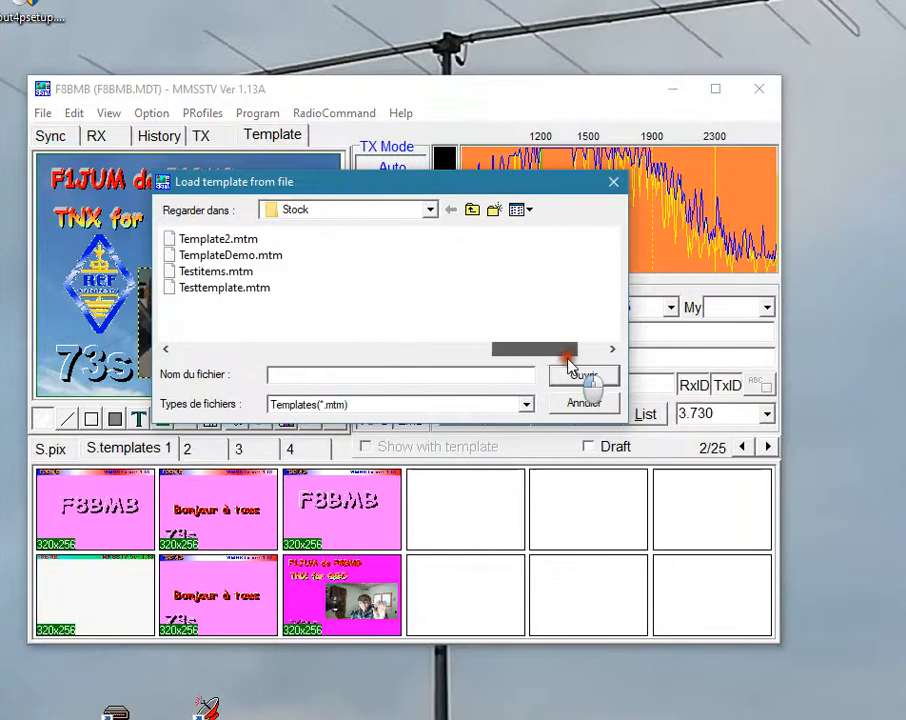
pyautogui.click(229, 257)
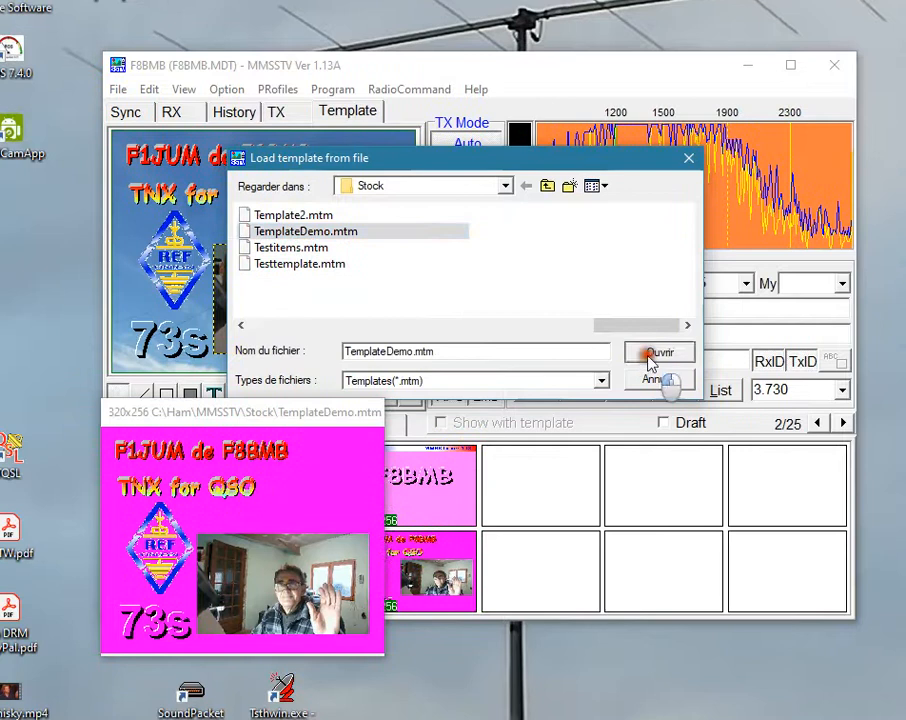
pyautogui.click(650, 354)
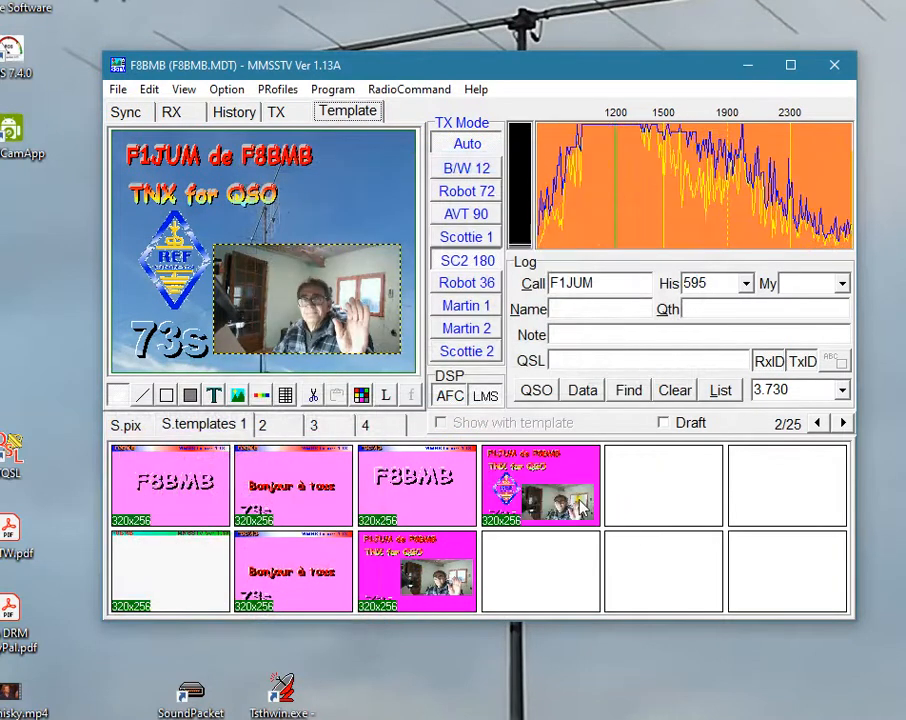
# Apply the neighbouring stored callsign template, and return to the stored TemplateDemo design.
pyautogui.click(412, 497)
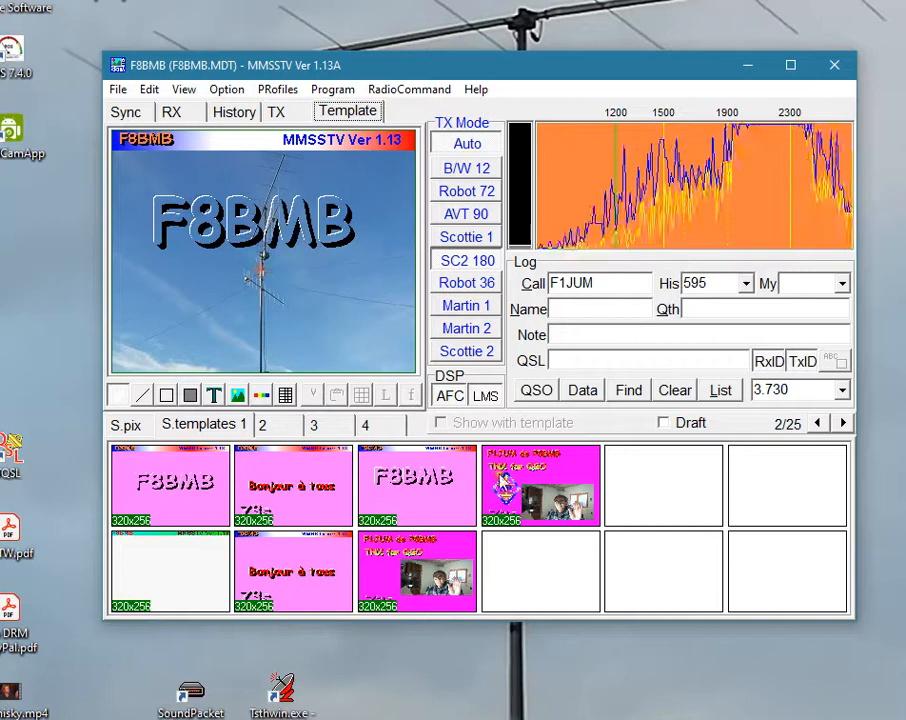
pyautogui.doubleClick(530, 483)
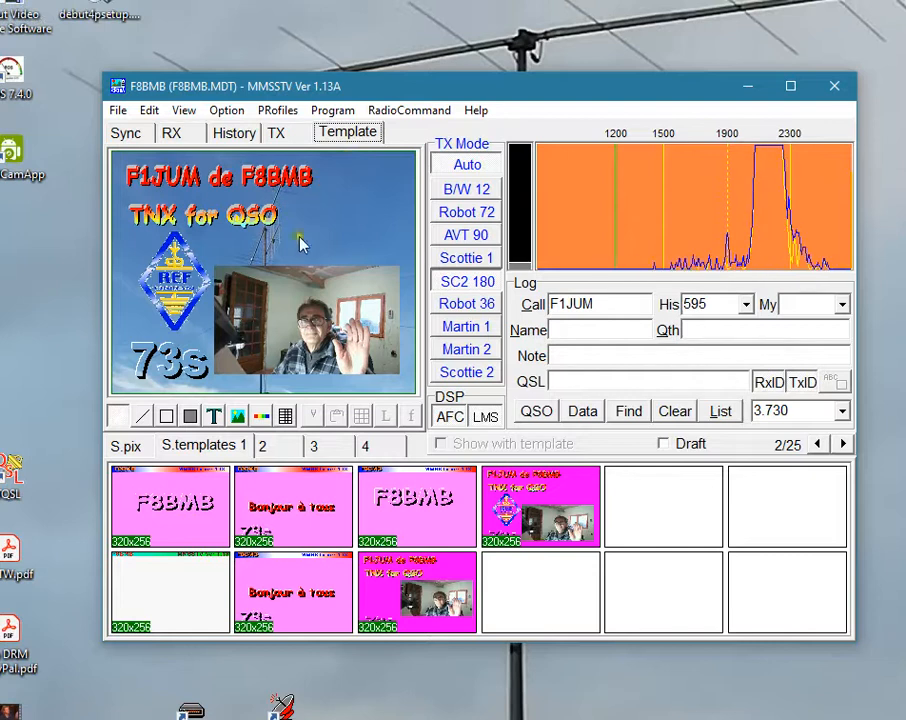
# Move the TNX for QSO text onto the photo and the callsign line slightly down, and restore the layout from the stored TemplateDemo thumbnail.
pyautogui.click(175, 218)
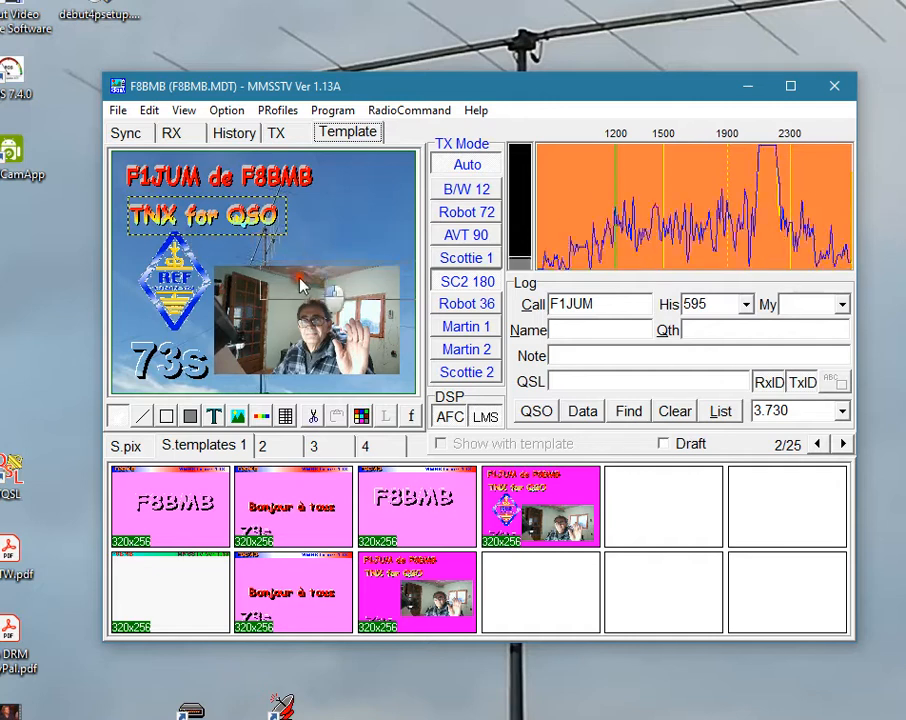
pyautogui.moveTo(268, 286); pyautogui.dragTo(270, 286)
pyautogui.click(348, 202)
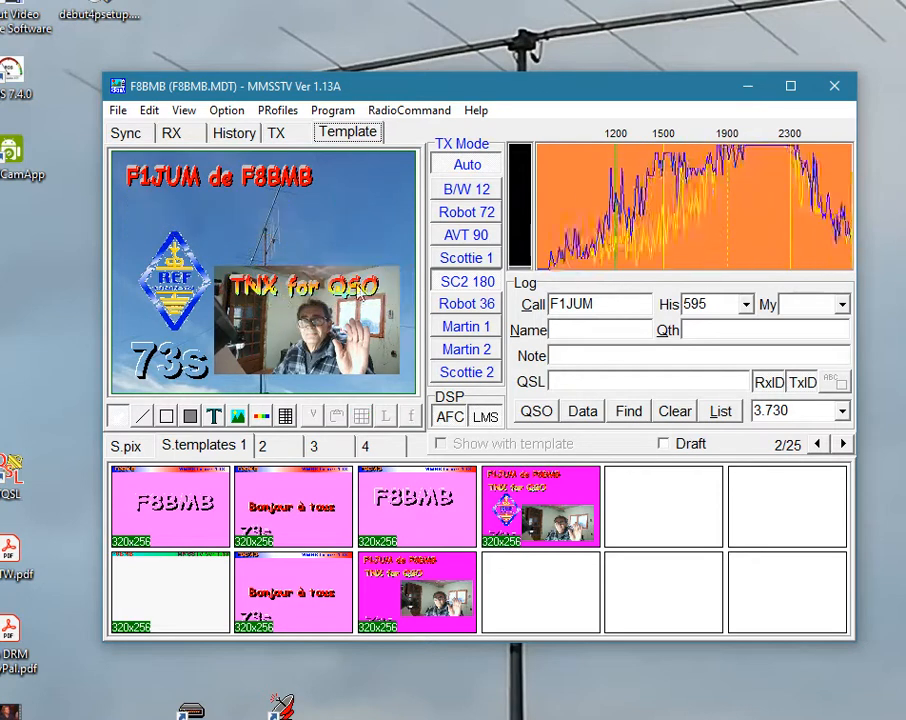
pyautogui.click(230, 180)
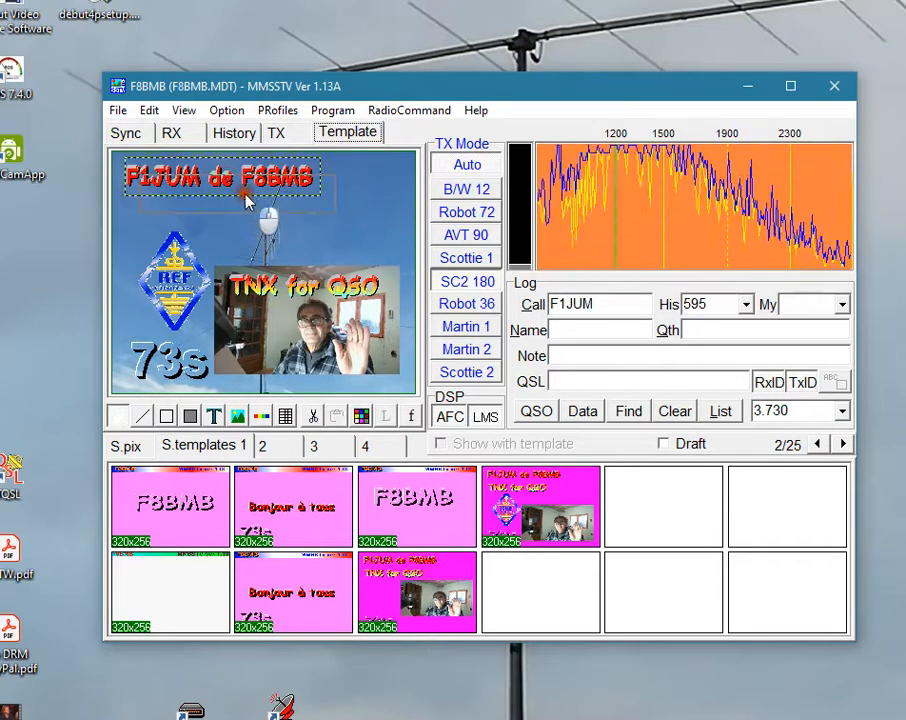
pyautogui.moveTo(230, 180); pyautogui.dragTo(245, 196)
pyautogui.click(357, 238)
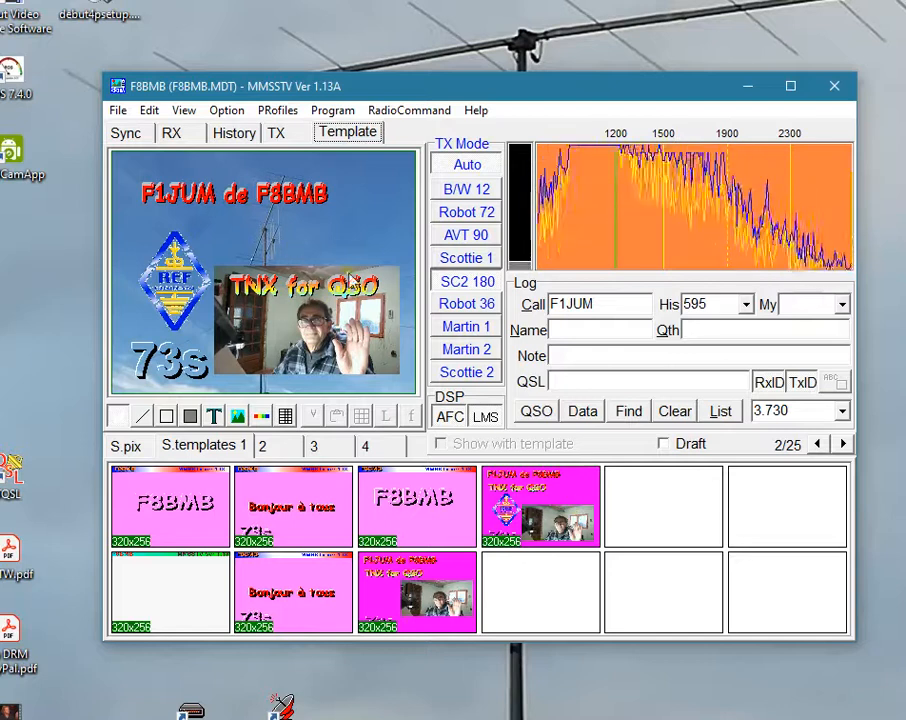
pyautogui.doubleClick(563, 528)
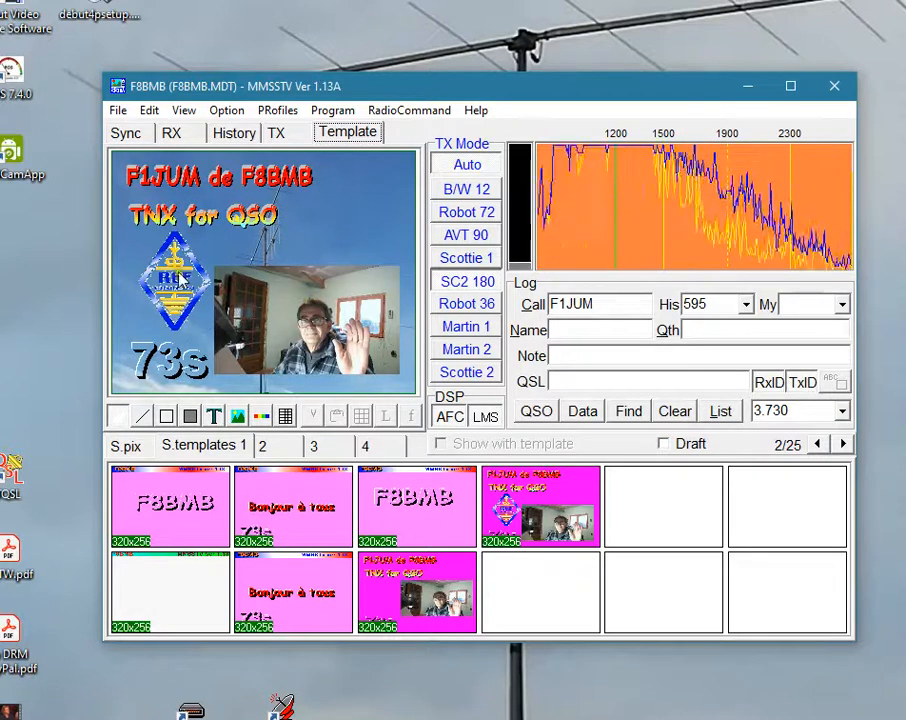
# Add a rectangular Siege(narrow) frame to the webcam photo in the template and move the photo slightly up and to the right.
pyautogui.click(296, 316)
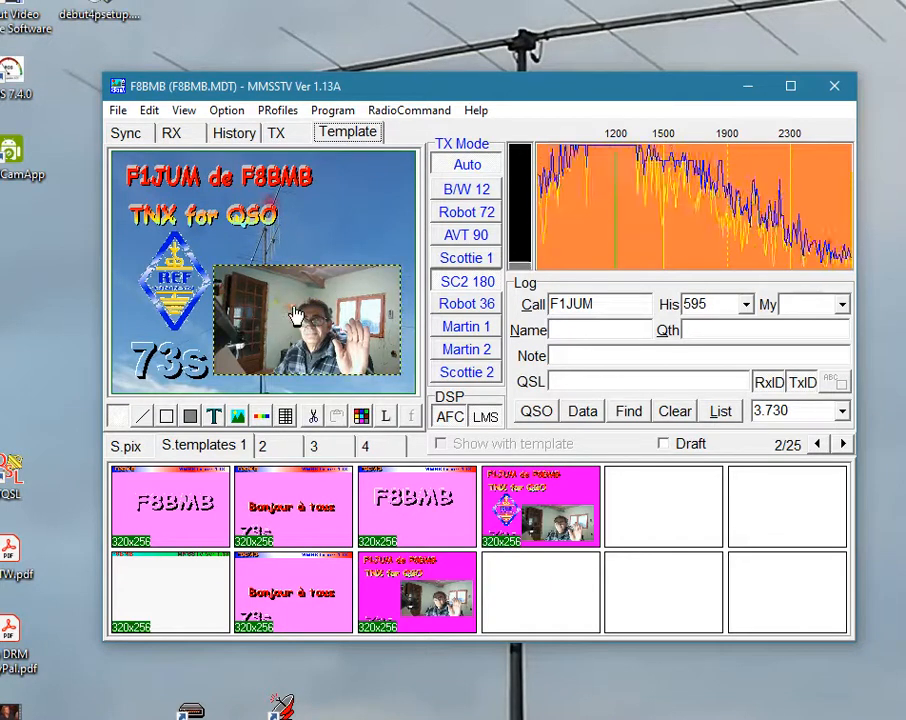
pyautogui.doubleClick(296, 316)
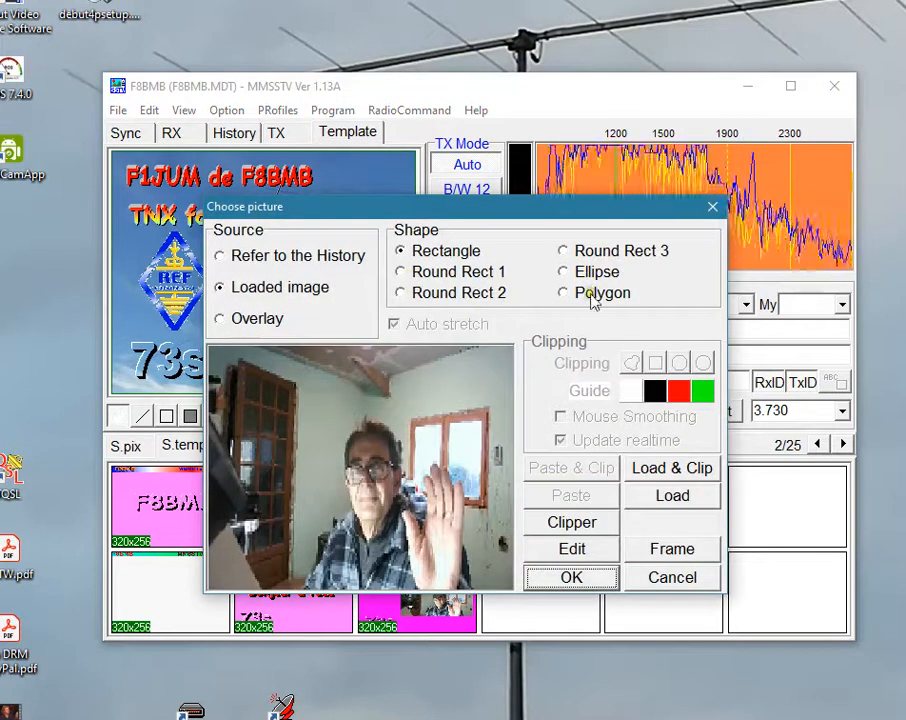
pyautogui.click(658, 552)
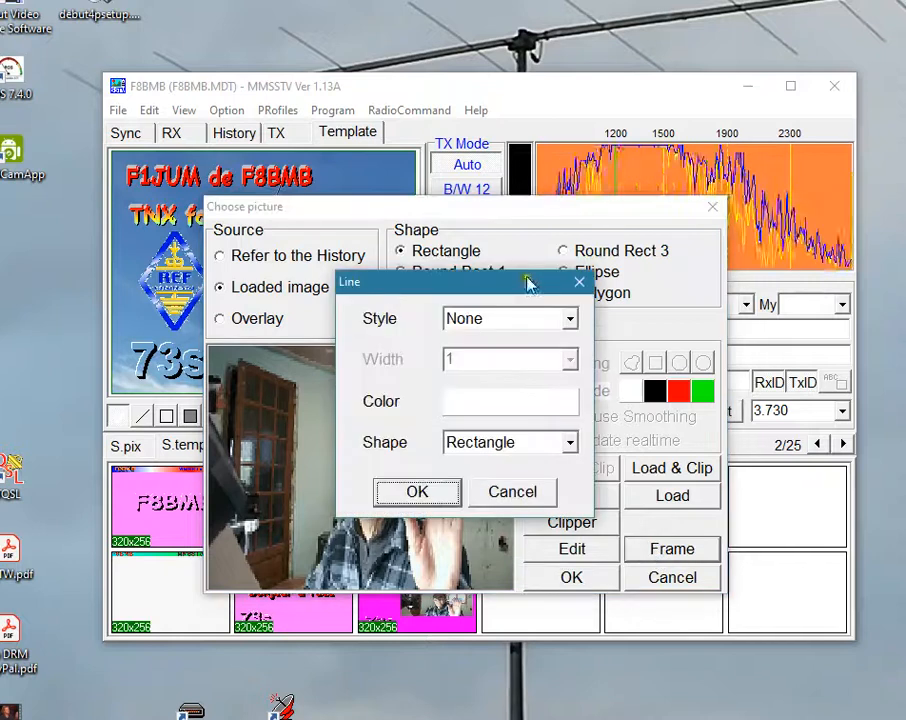
pyautogui.click(568, 319)
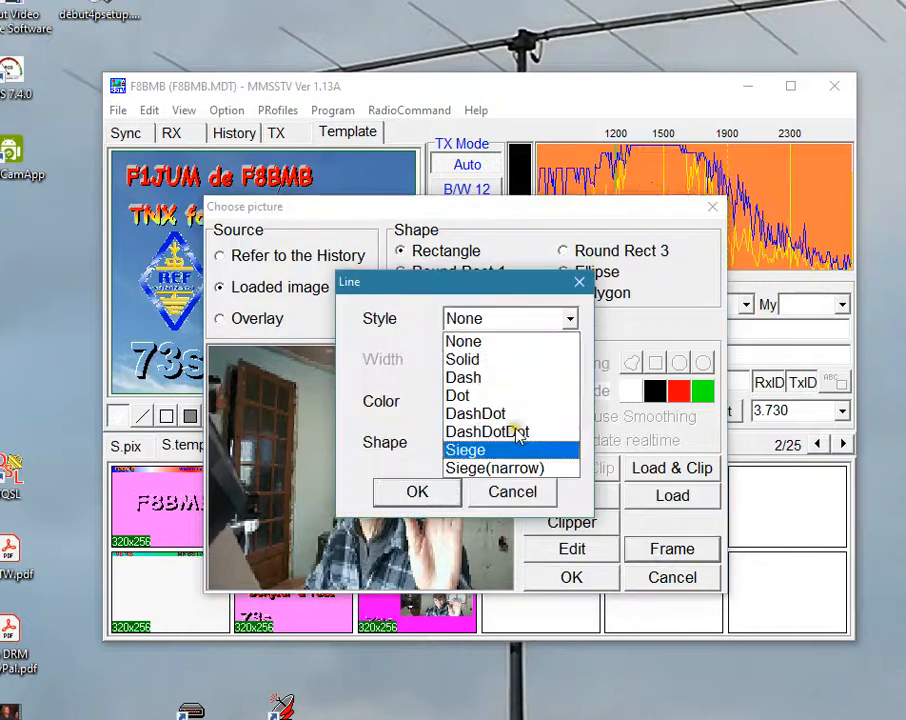
pyautogui.click(522, 472)
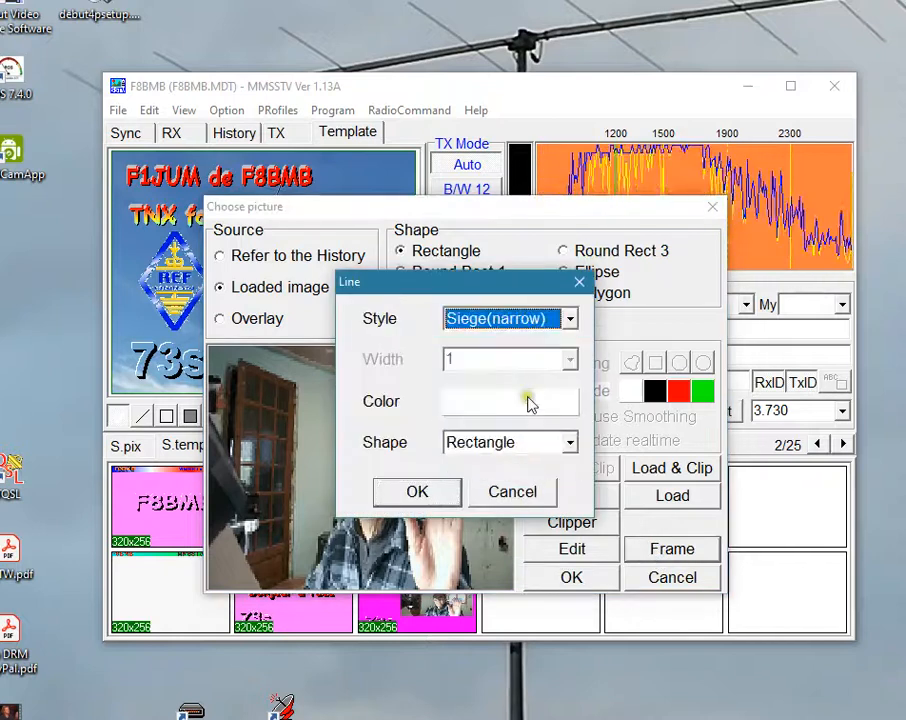
pyautogui.click(494, 441)
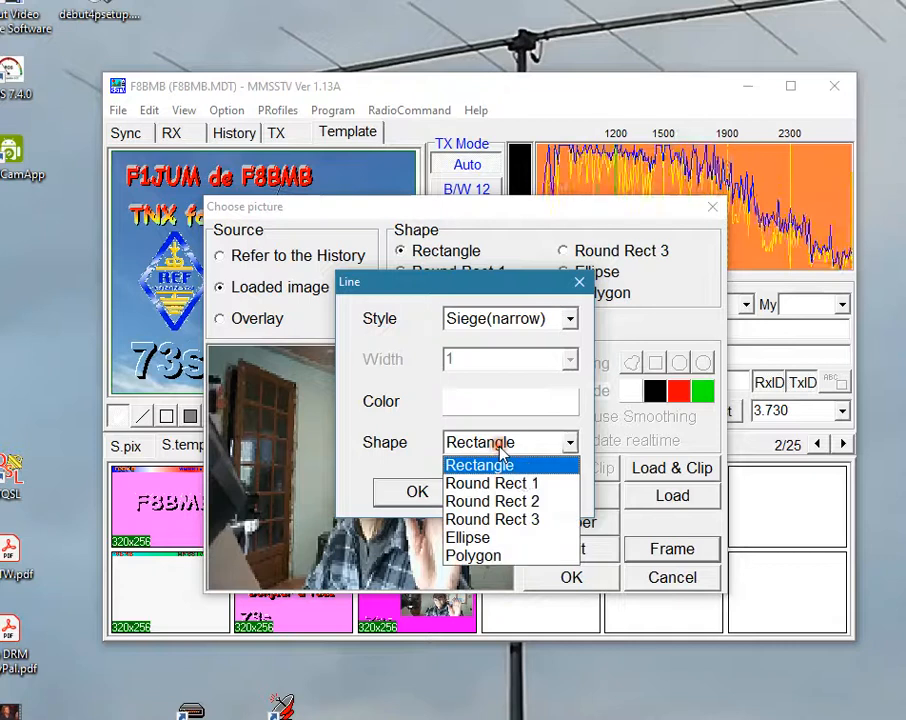
pyautogui.click(492, 440)
pyautogui.click(415, 491)
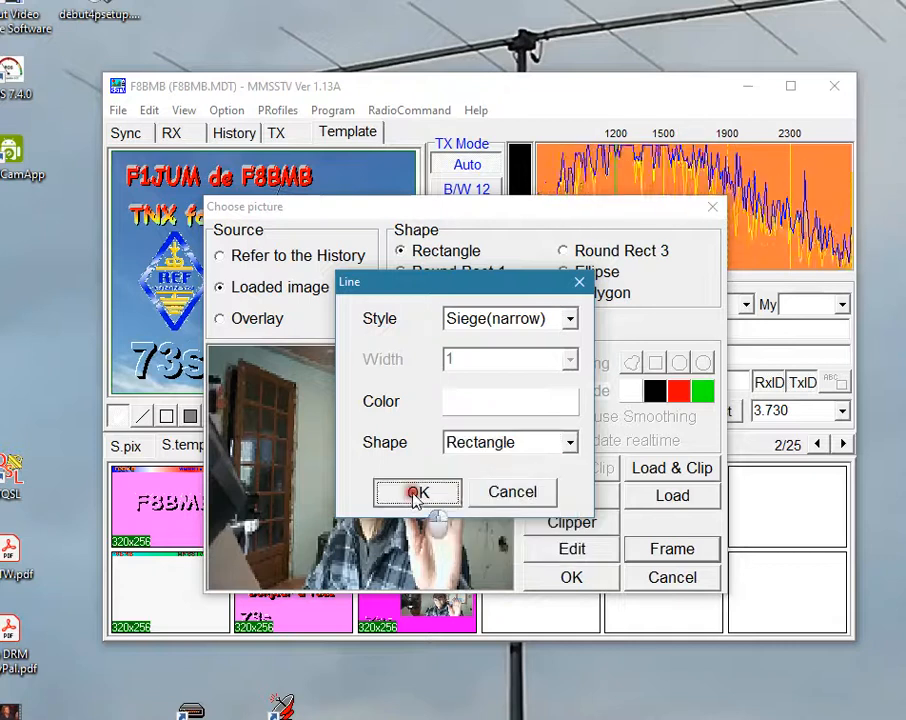
pyautogui.click(598, 579)
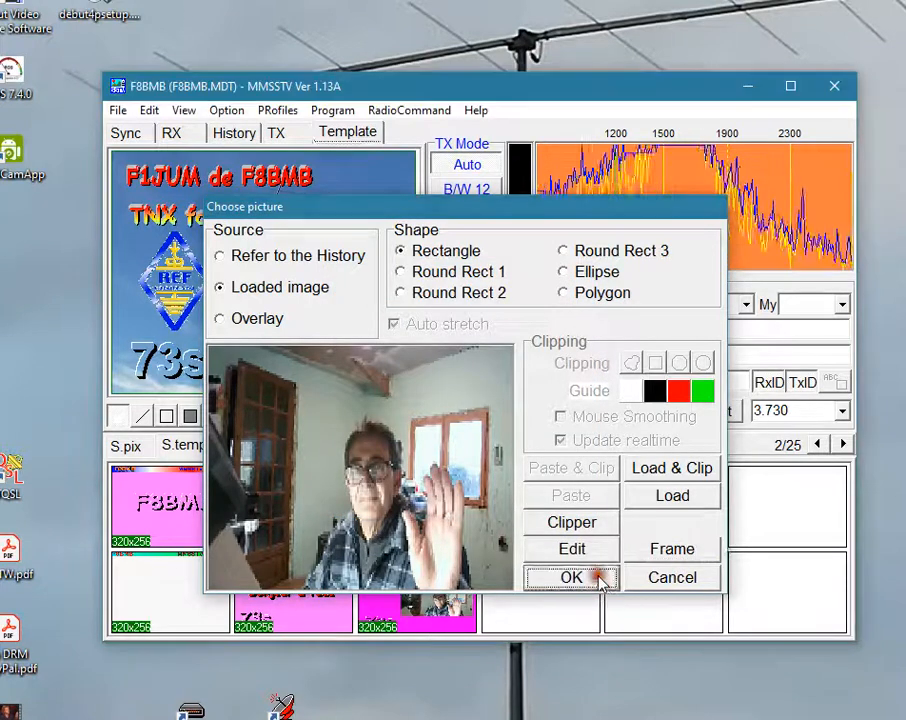
pyautogui.moveTo(346, 282); pyautogui.dragTo(354, 269)
pyautogui.click(384, 193)
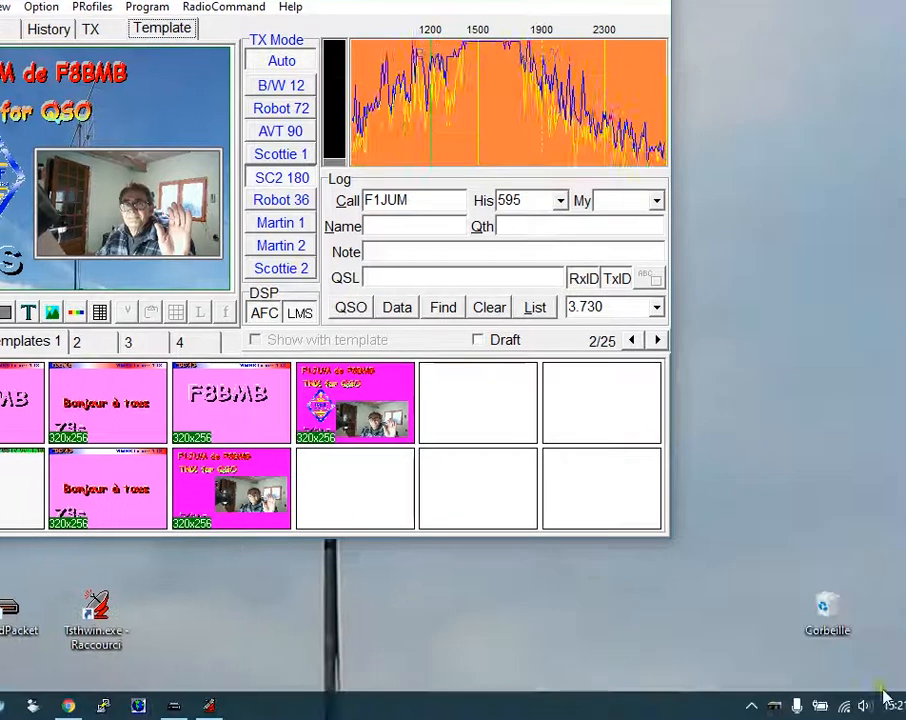
pyautogui.click(752, 706)
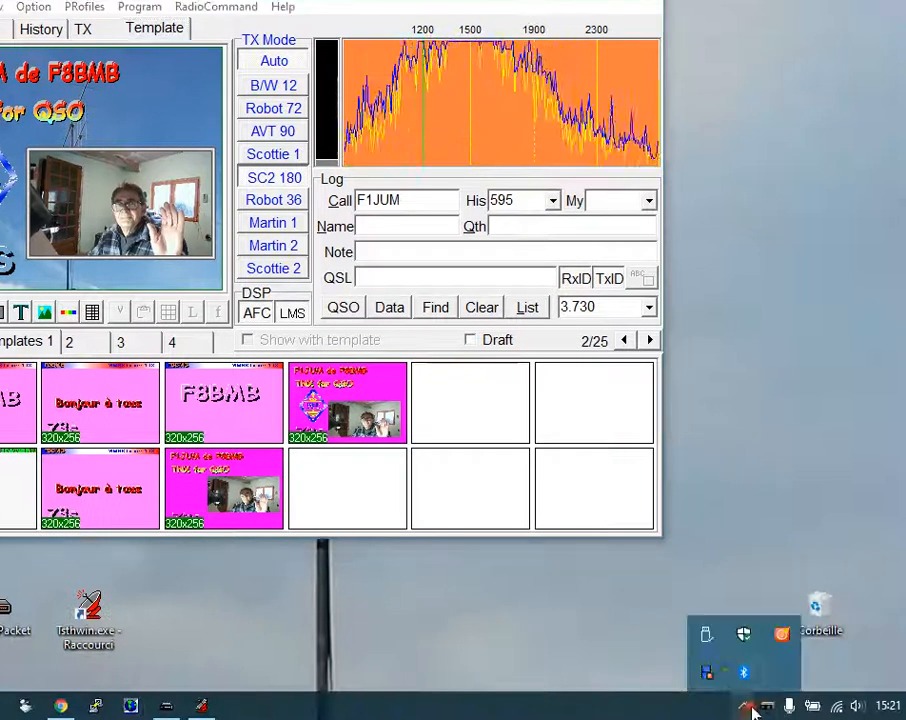